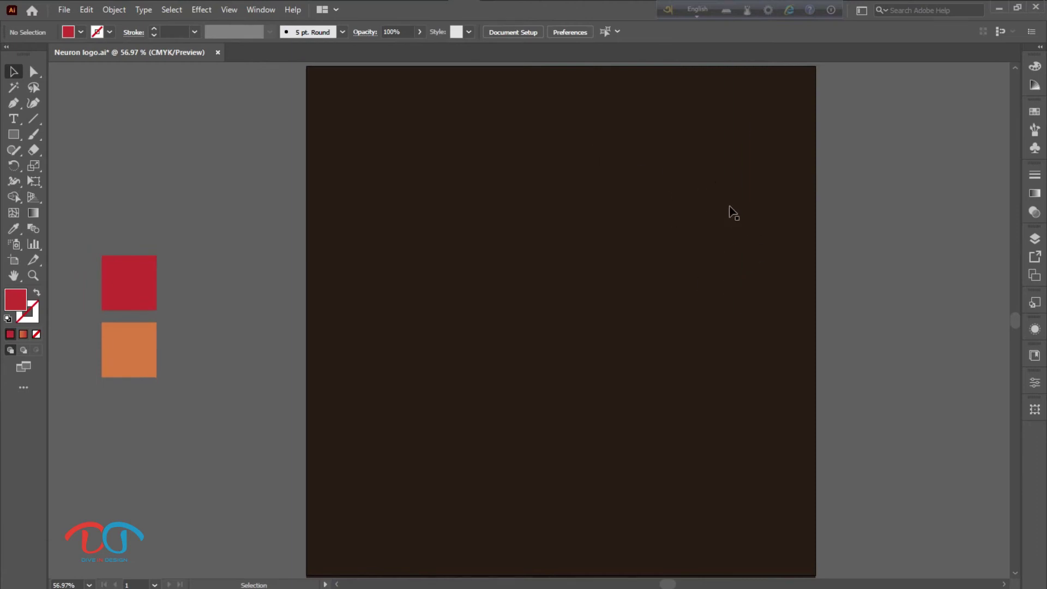
drag(616, 190, 776, 297)
click(776, 297)
scroll(556, 339, right, 2)
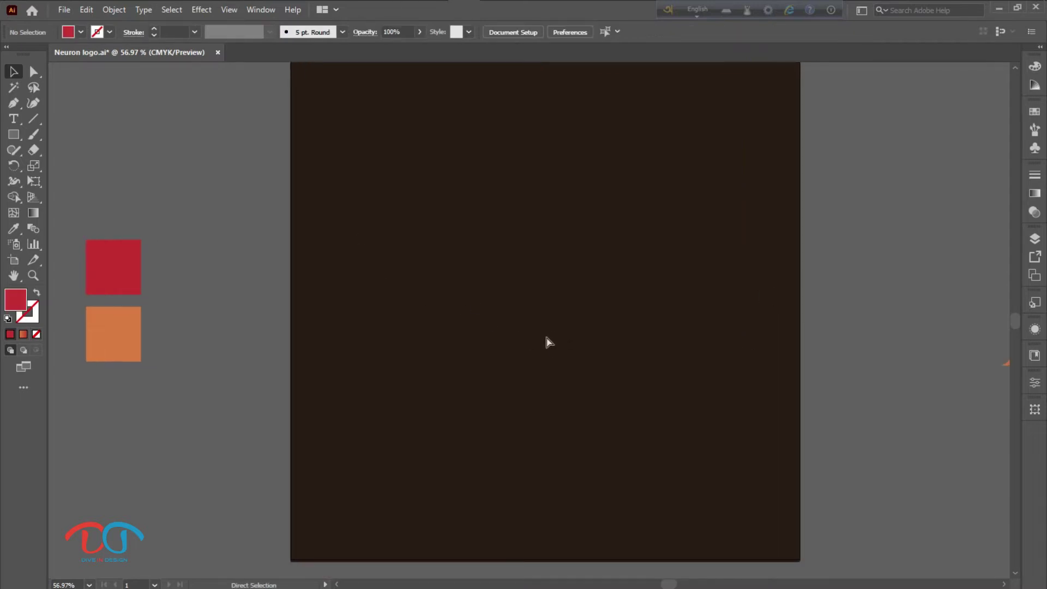
scroll(468, 330, up, 1)
scroll(469, 331, left, 1)
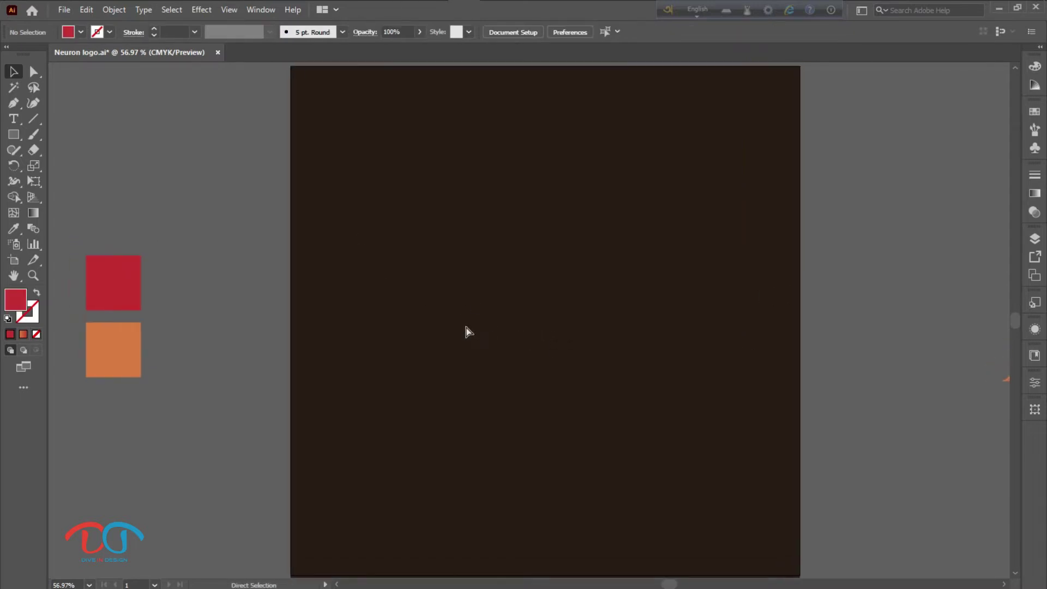
Step: Draw a tall, very thin vertical rectangle with a white fill on the left half of the dark artboard
click(13, 135)
click(81, 33)
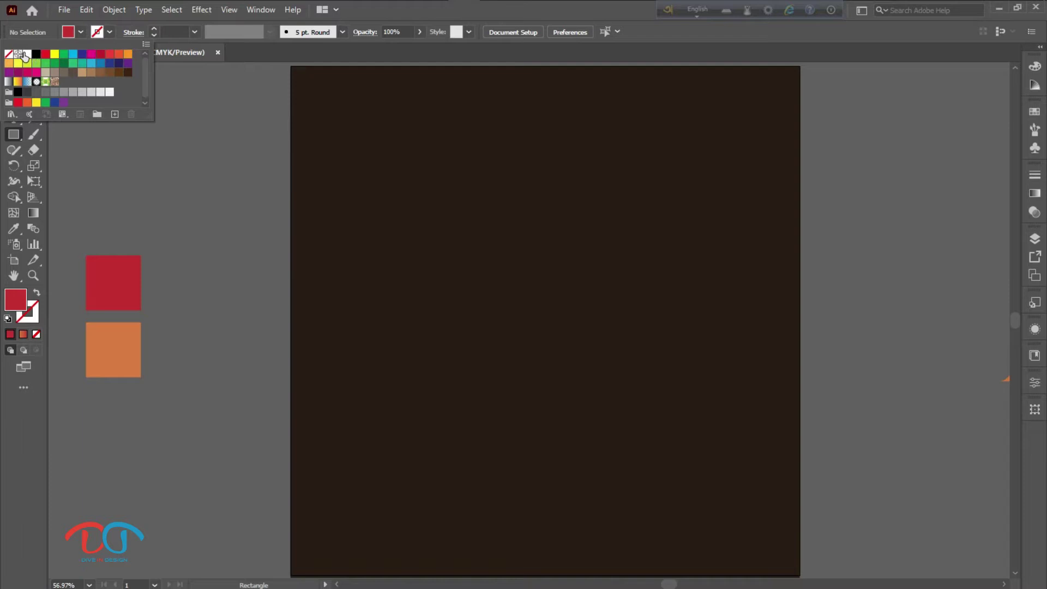
click(26, 54)
click(491, 286)
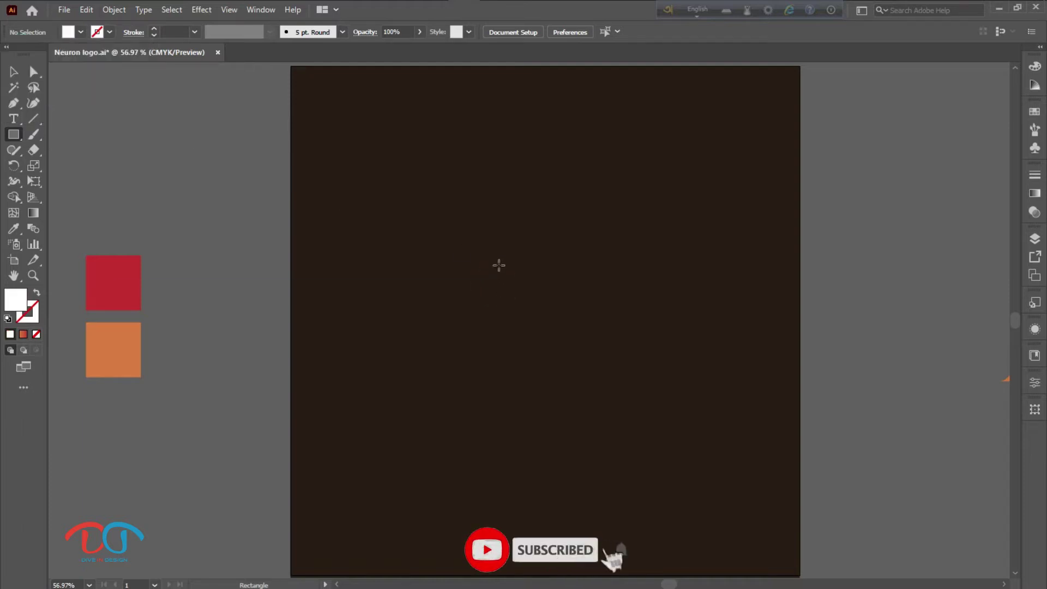
drag(412, 174, 417, 536)
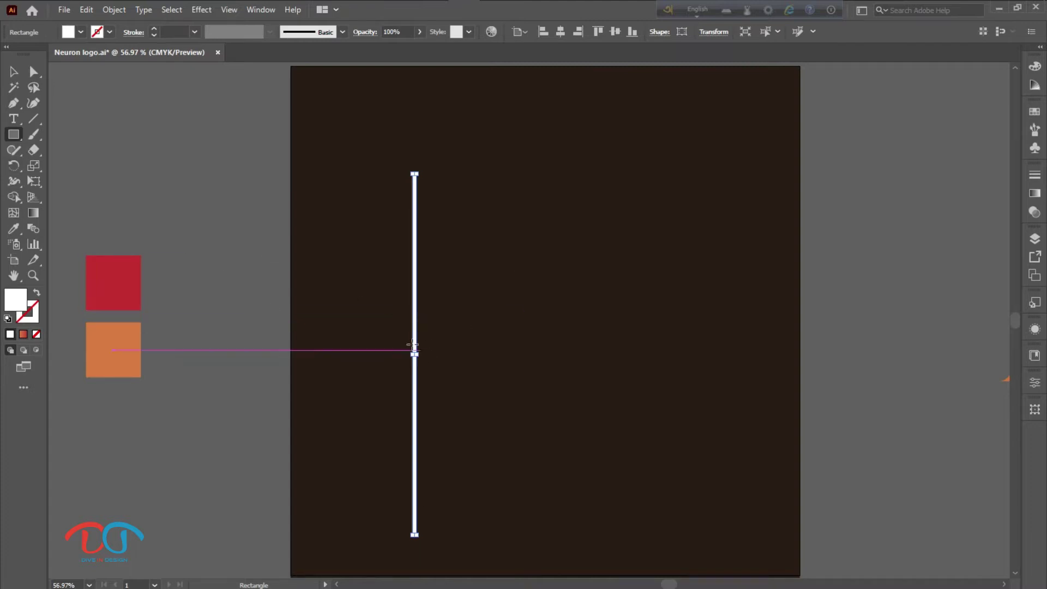
Step: Duplicate the thin white strip three times to its right, with equal narrow gaps, making four parallel strips
click(12, 74)
scroll(400, 393, down, 2)
scroll(403, 402, up, 1)
scroll(414, 397, up, 1)
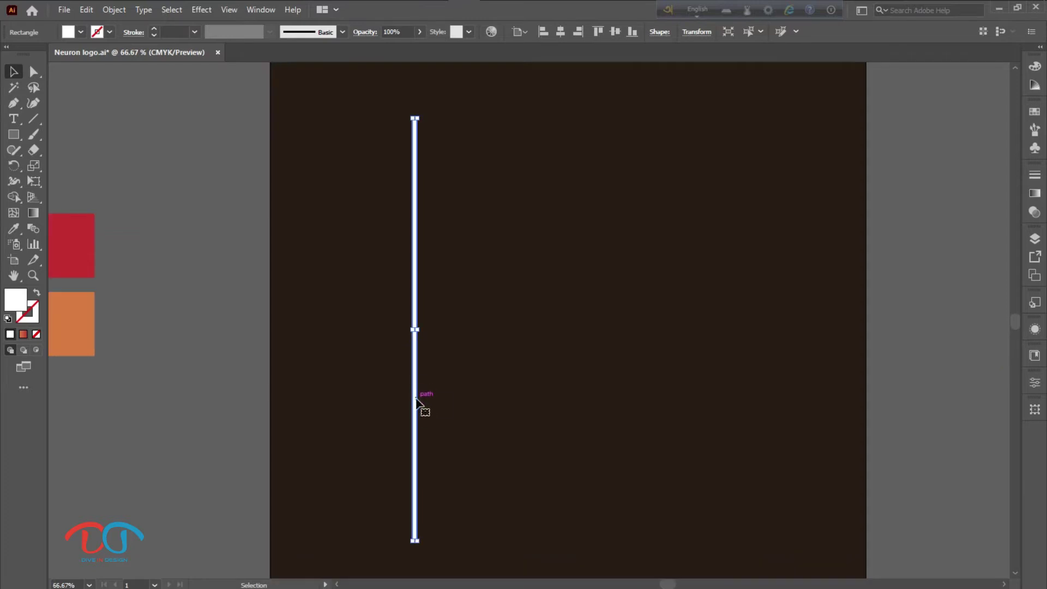
drag(421, 402, 429, 404)
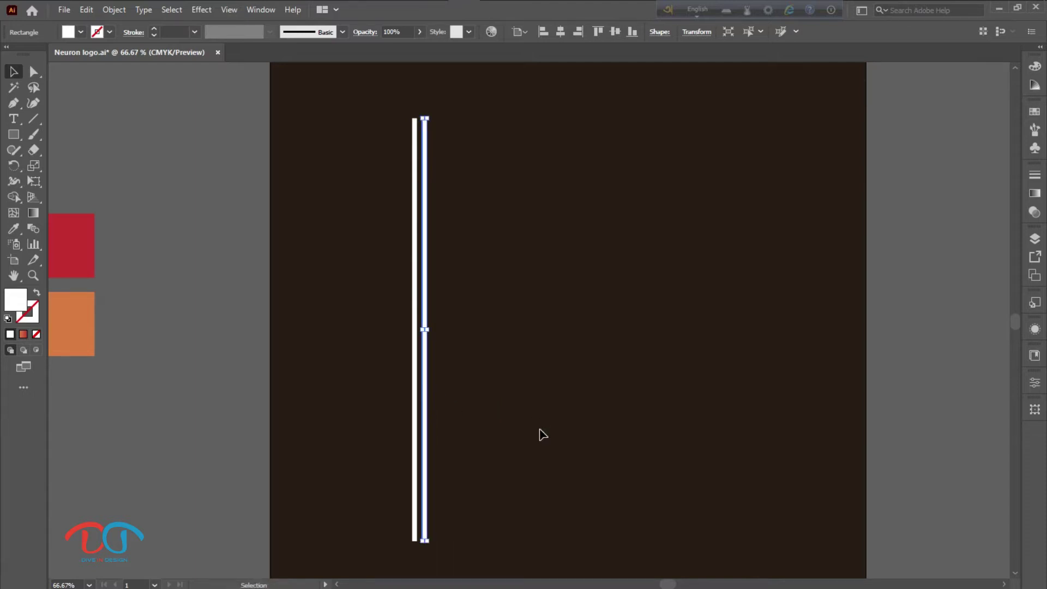
key(ctrl+d)
key(ctrl+d)
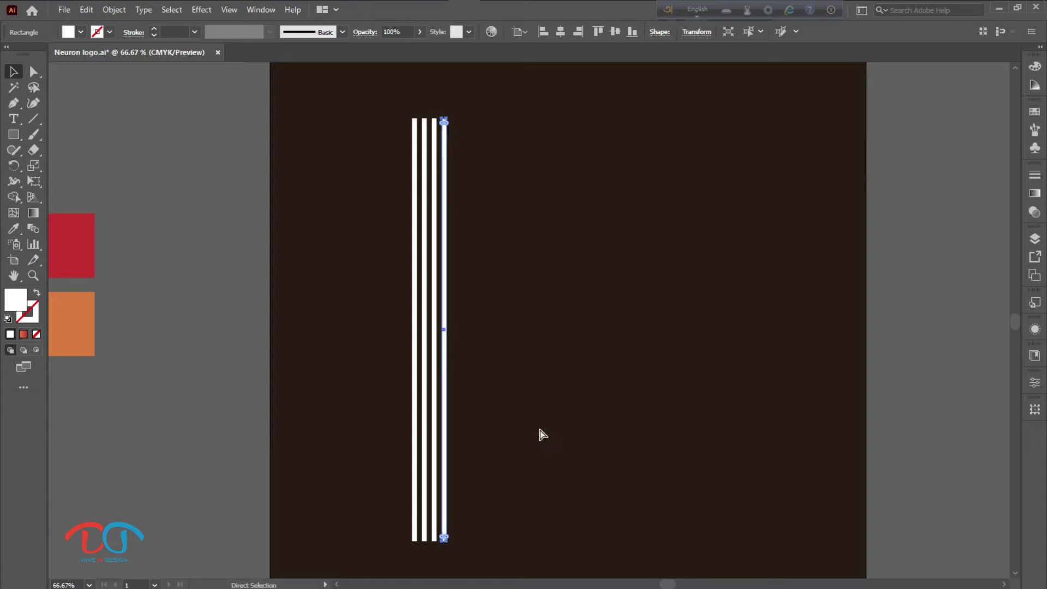
click(540, 431)
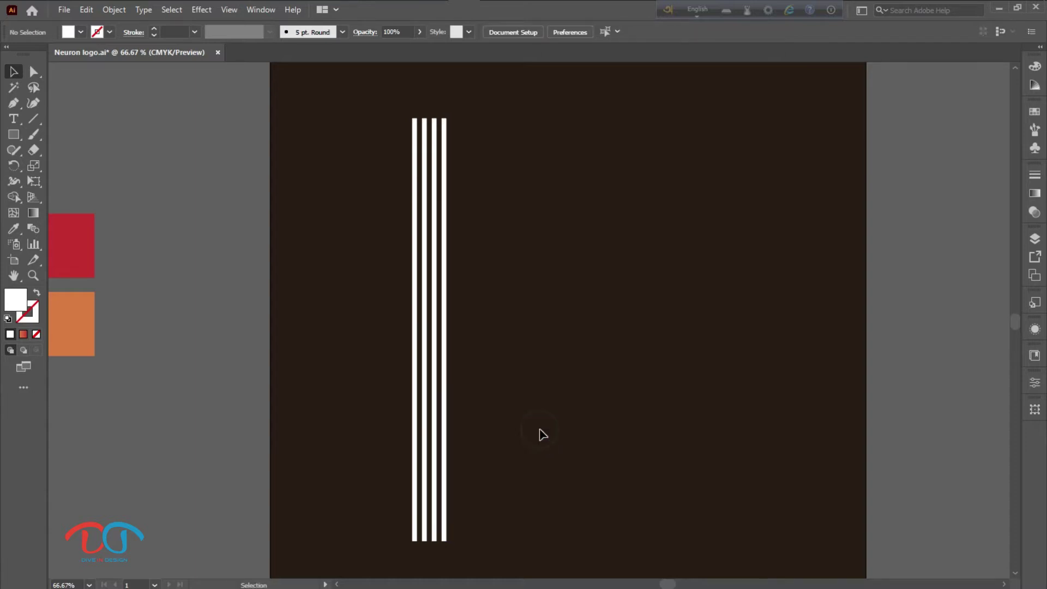
Step: Select all four white strips and add them to the document's symbols as a new symbol
click(531, 431)
drag(526, 434, 403, 345)
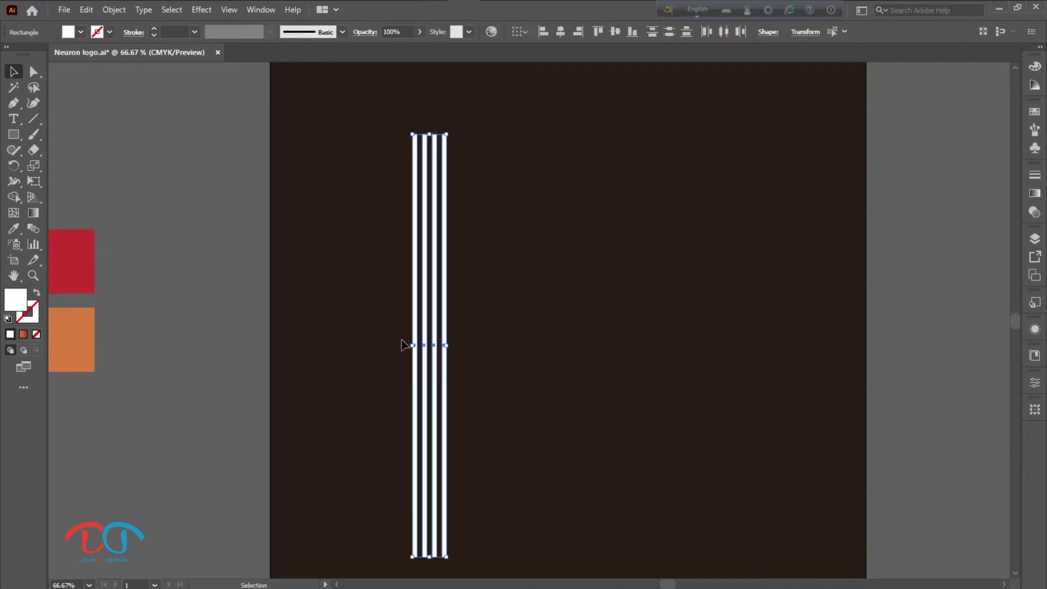
click(445, 391)
drag(445, 394, 996, 164)
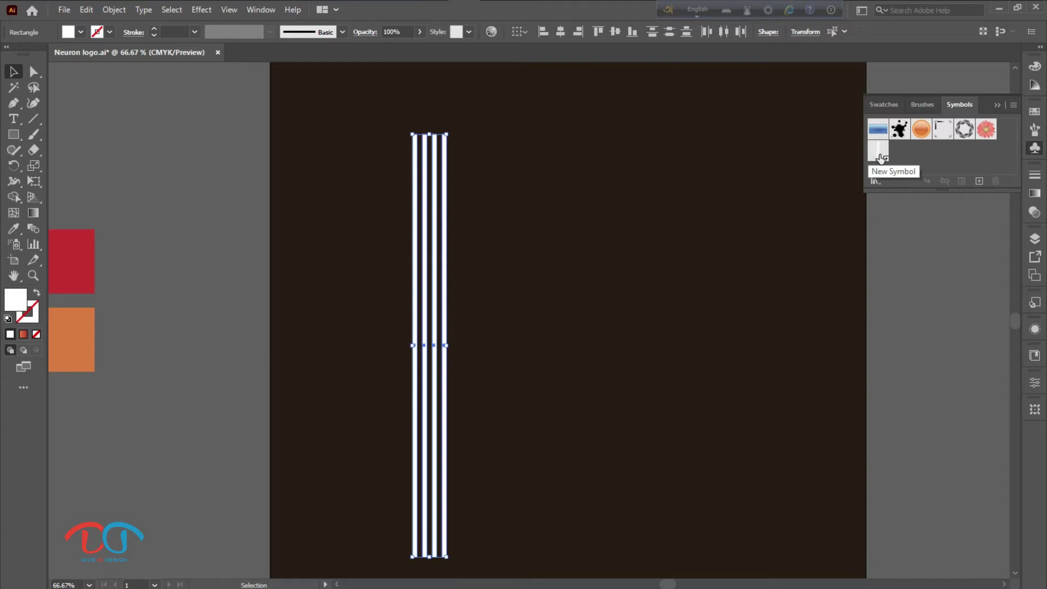
click(543, 350)
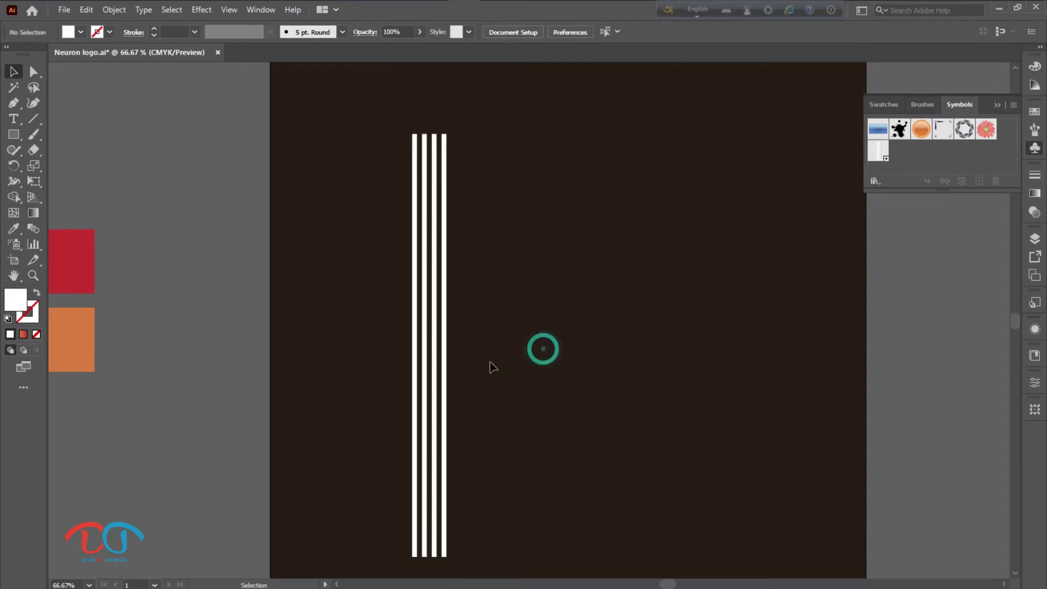
Step: Delete the four original strips from the artboard and put the symbol library away
drag(424, 356, 407, 341)
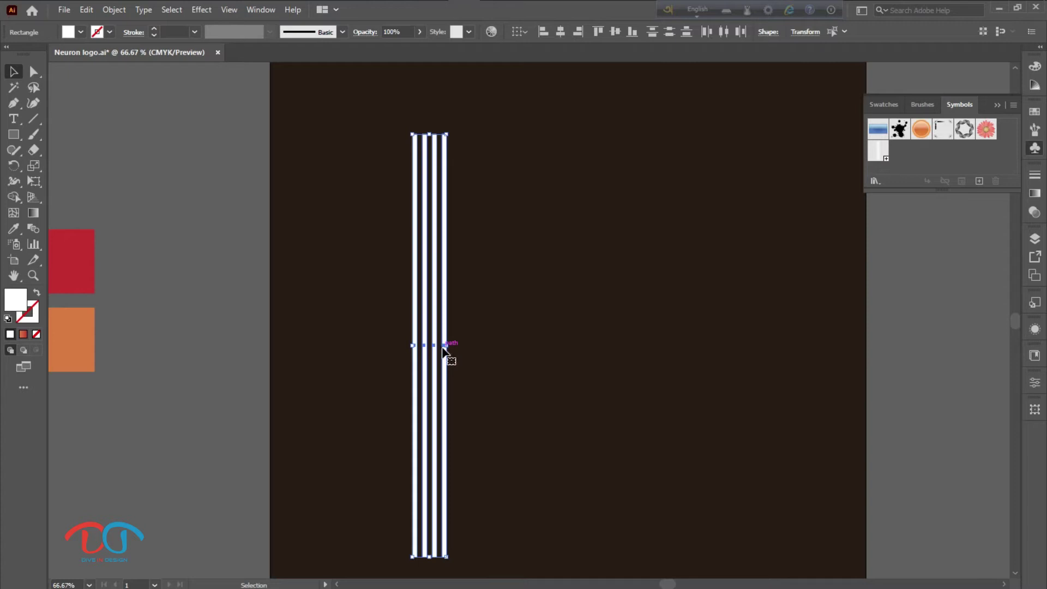
key(Delete)
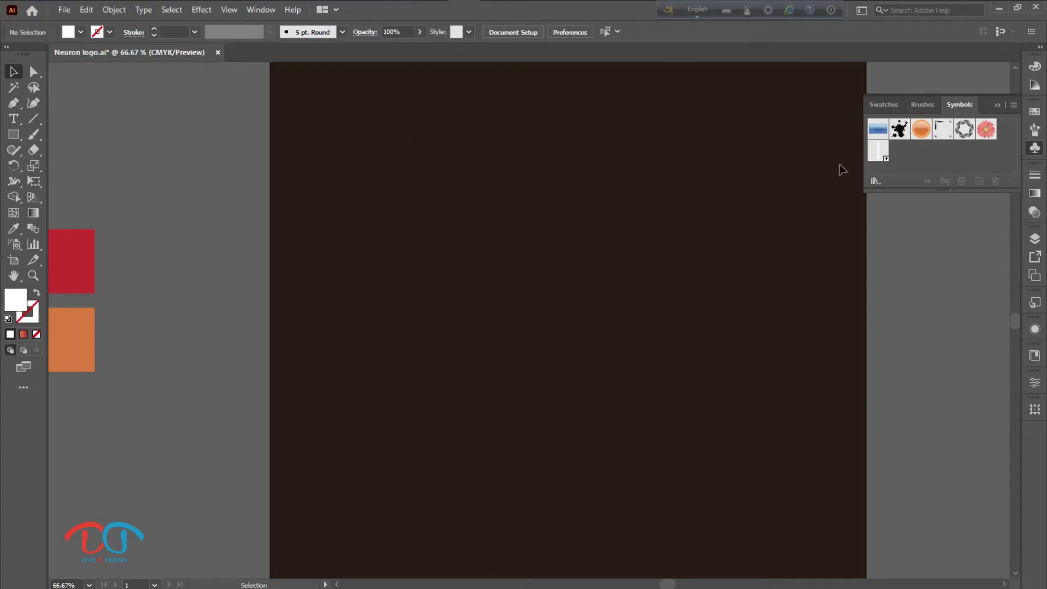
click(995, 105)
Step: Draw a tall white rectangle, about as wide as the four strips together, and move it to the artboard's middle
click(14, 134)
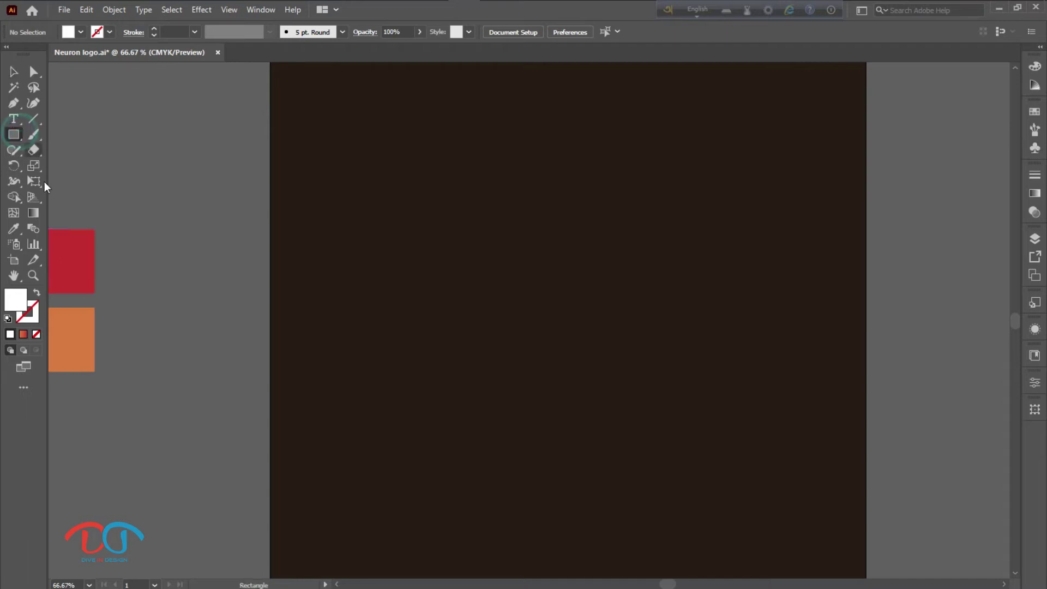
drag(487, 117, 521, 558)
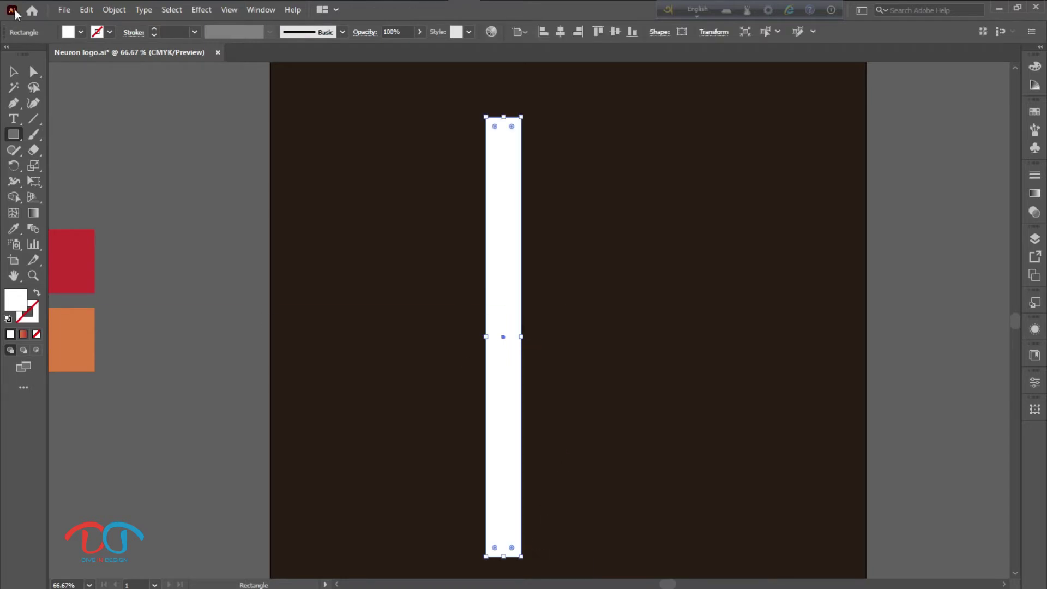
click(14, 71)
drag(514, 363, 561, 336)
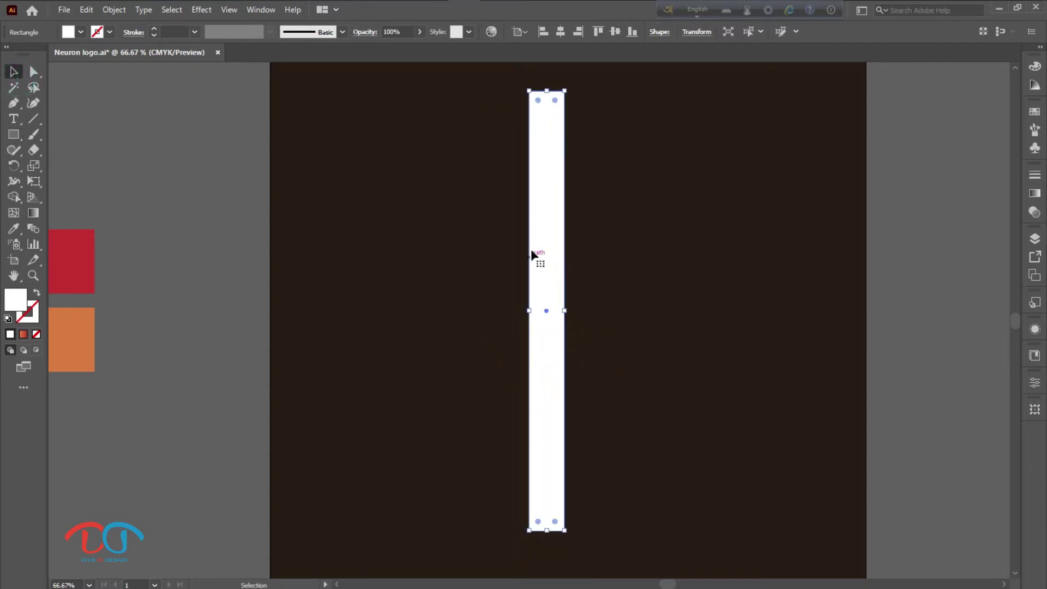
Step: Start a 3D Revolve effect on the white rectangle with X rotation 0°, Y rotation 0° and Z rotation 90°
click(200, 11)
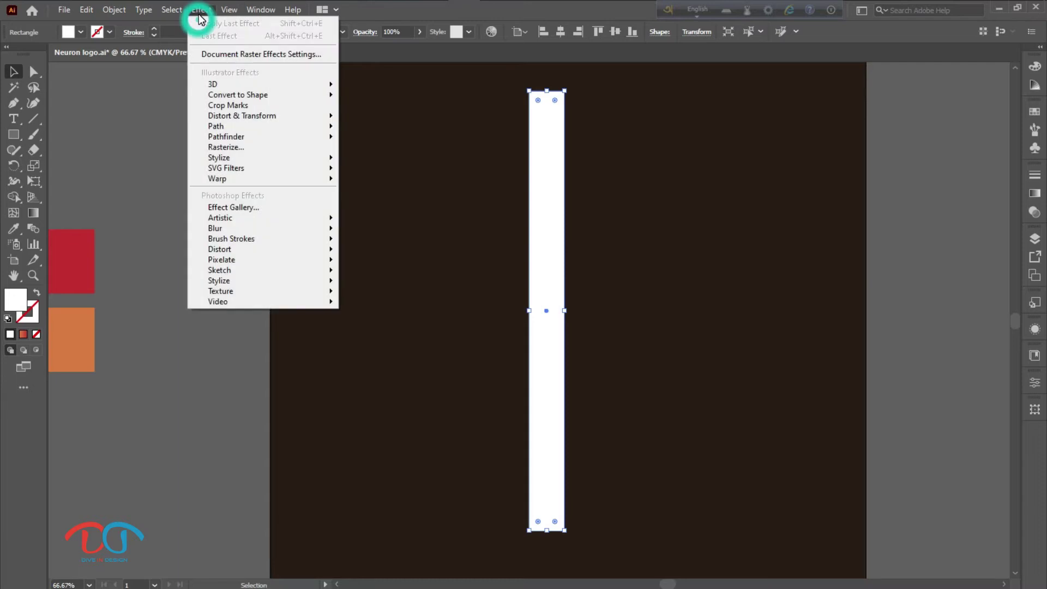
mouse_move(215, 85)
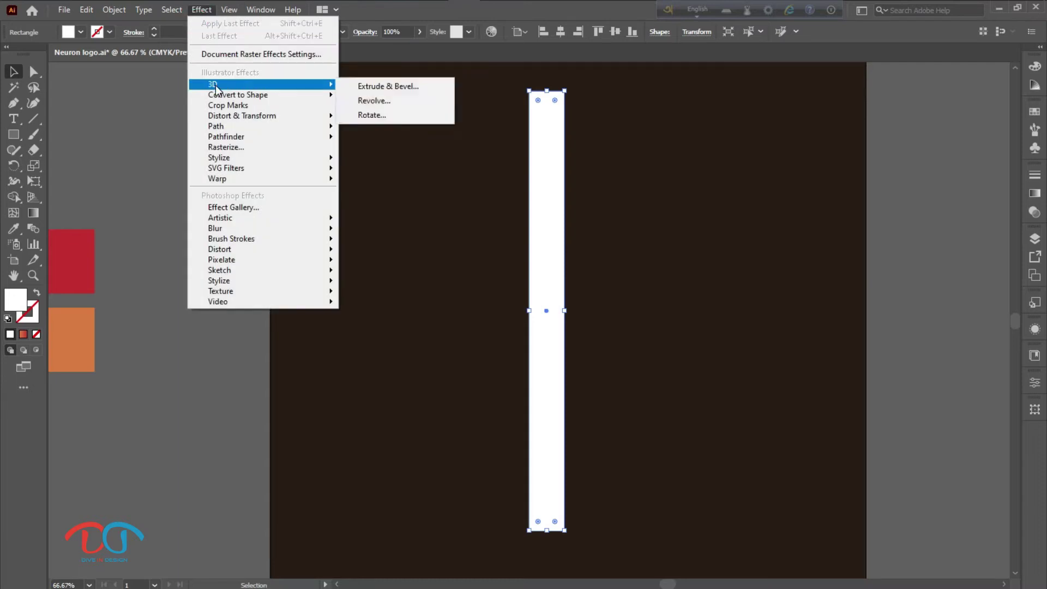
click(362, 101)
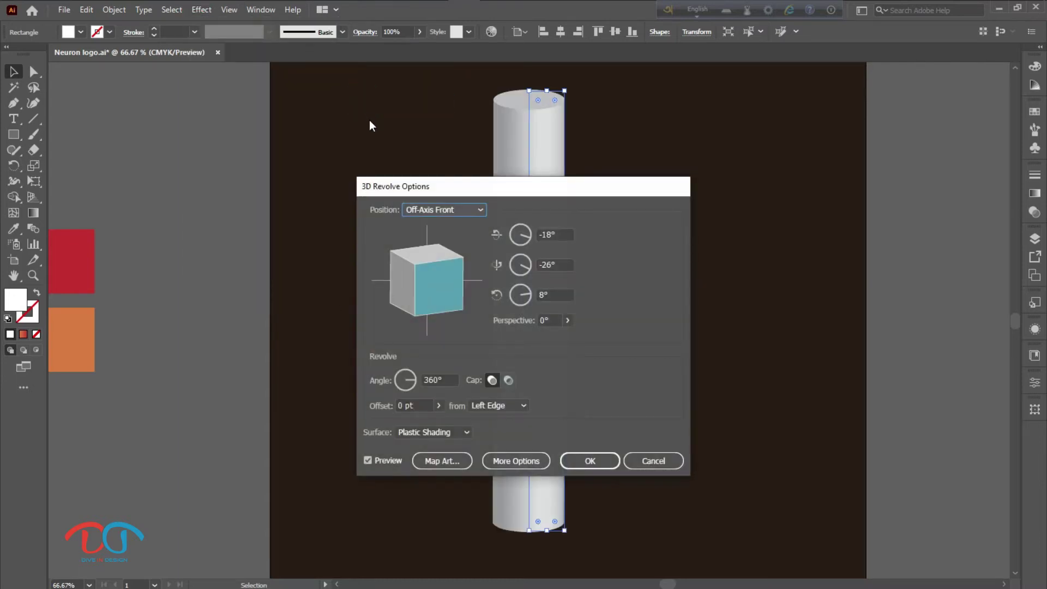
double_click(557, 233)
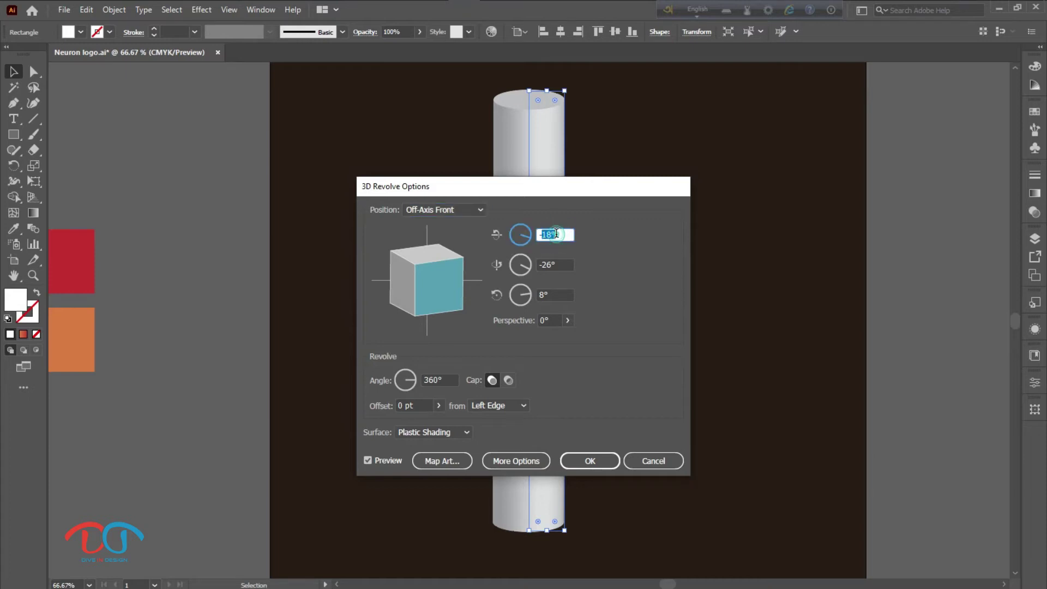
text(-0)
double_click(557, 265)
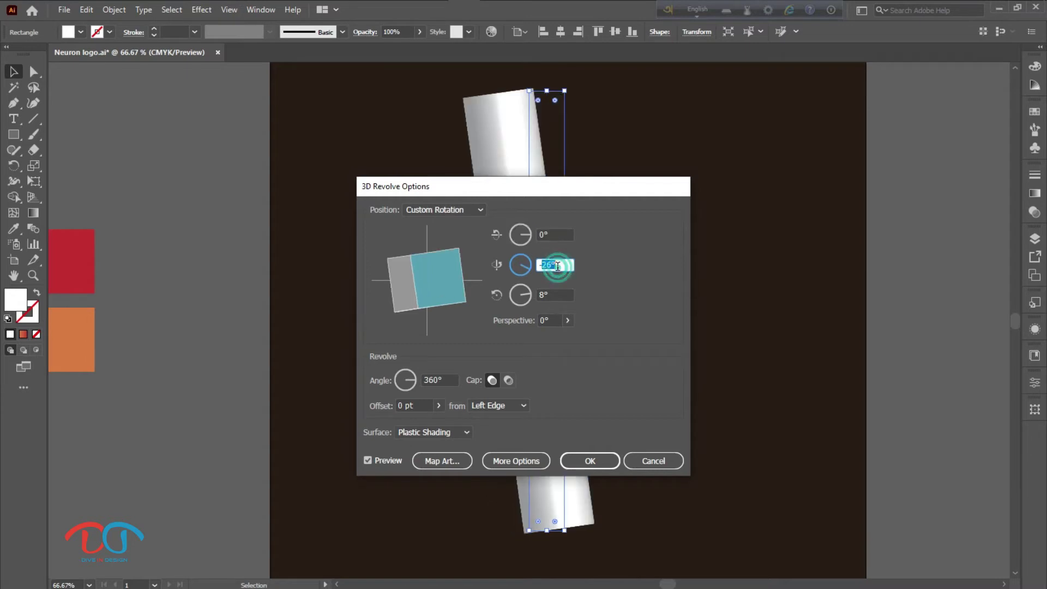
text(-0)
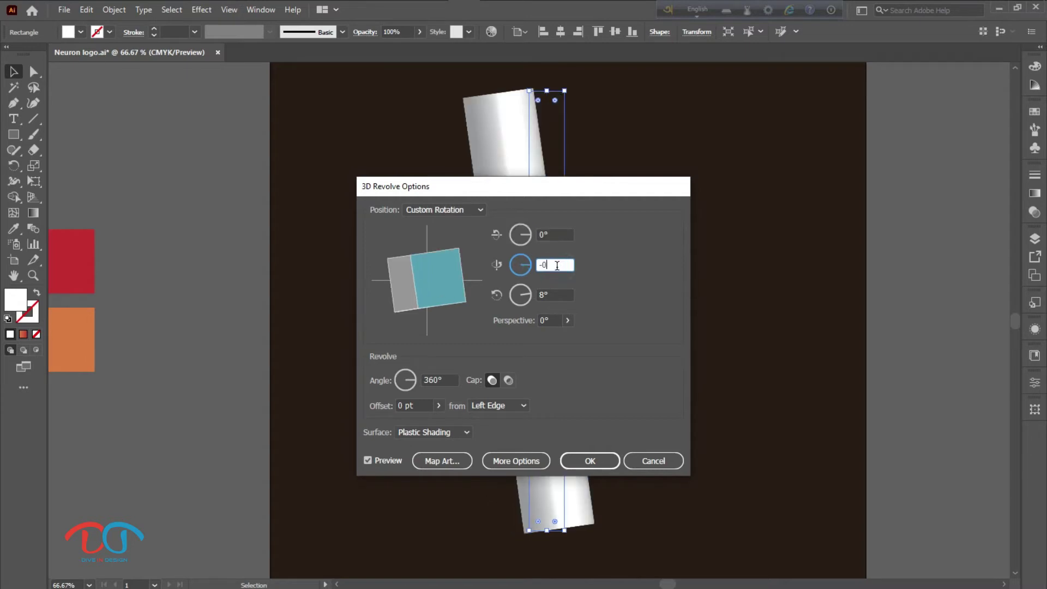
double_click(552, 296)
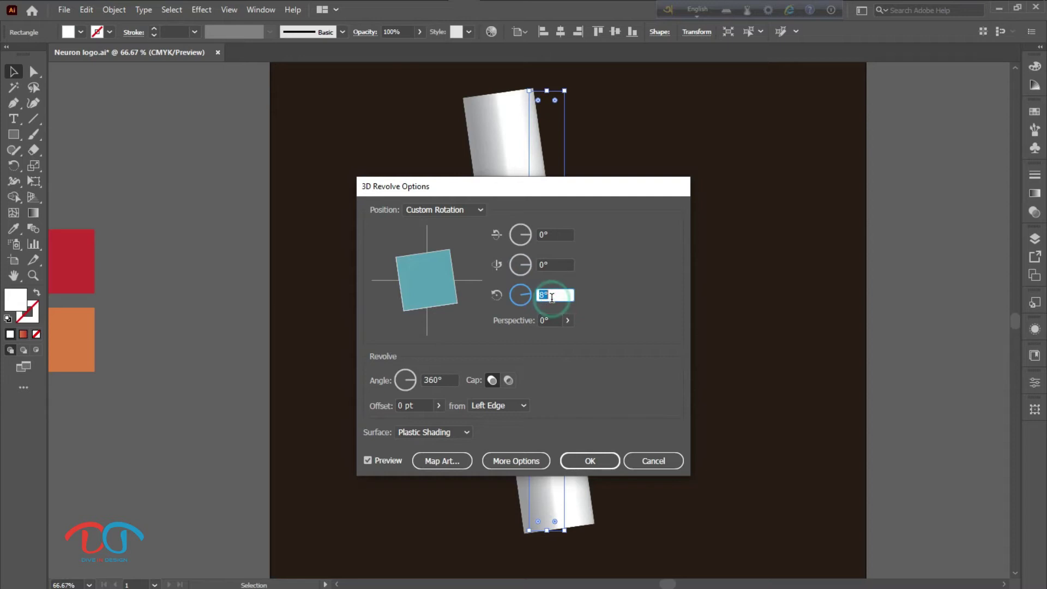
text(90)
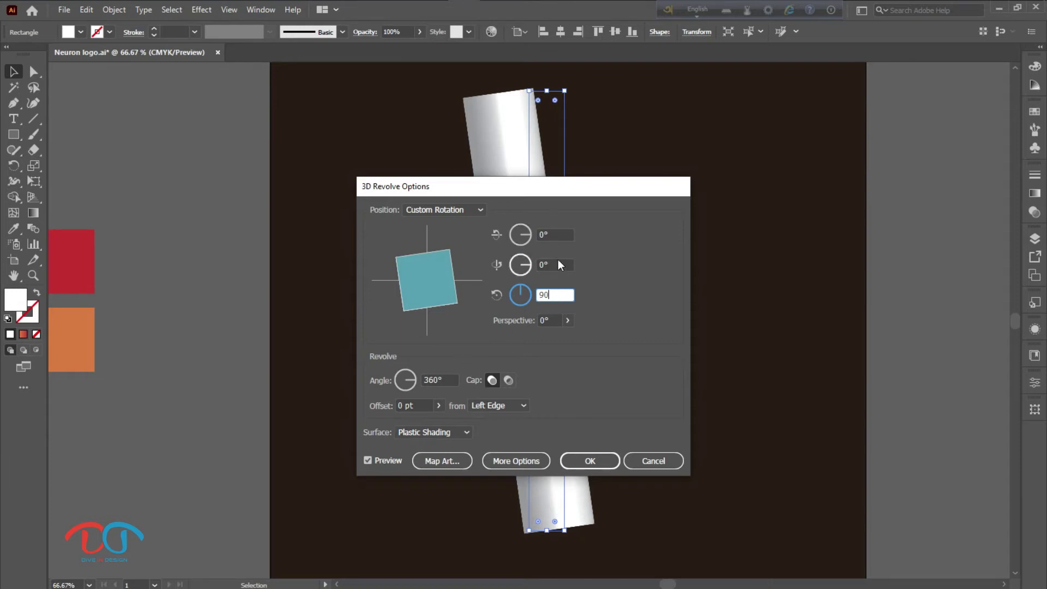
Step: Map the New Symbol strip artwork onto surface 3 of 3 of the revolved shape
click(449, 461)
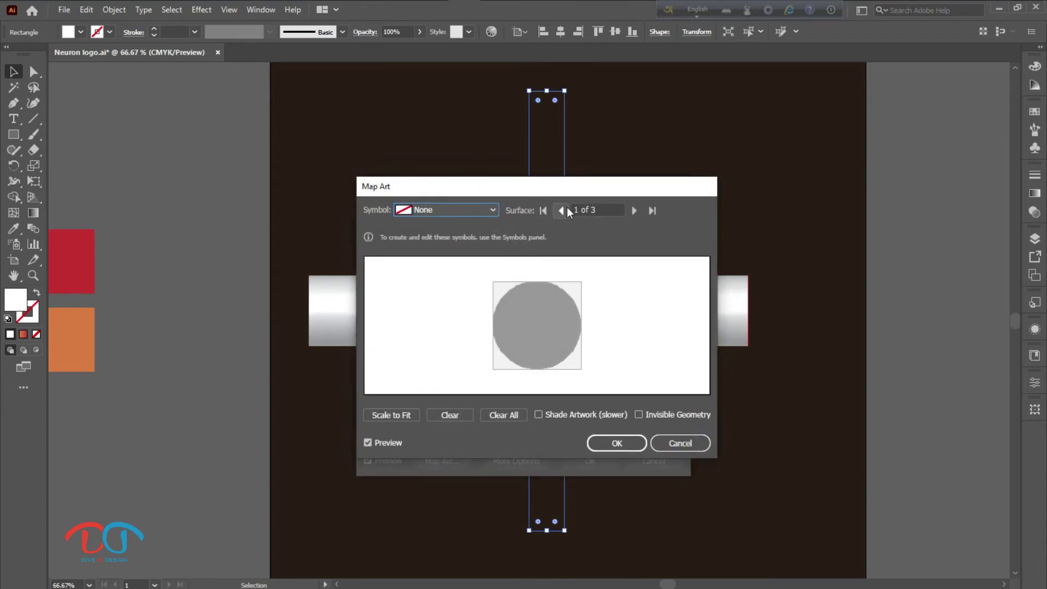
click(633, 212)
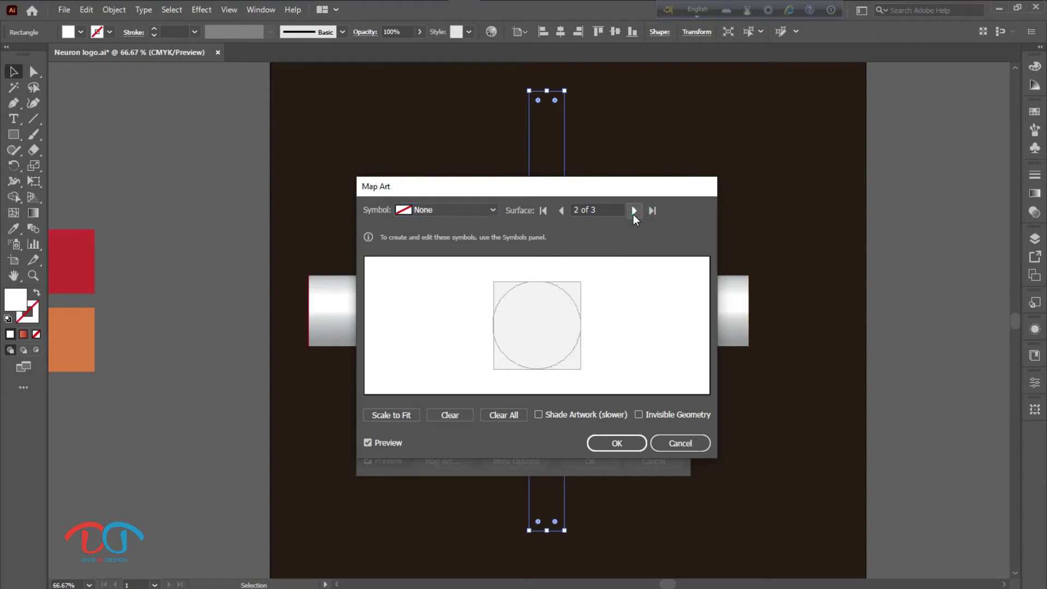
click(634, 211)
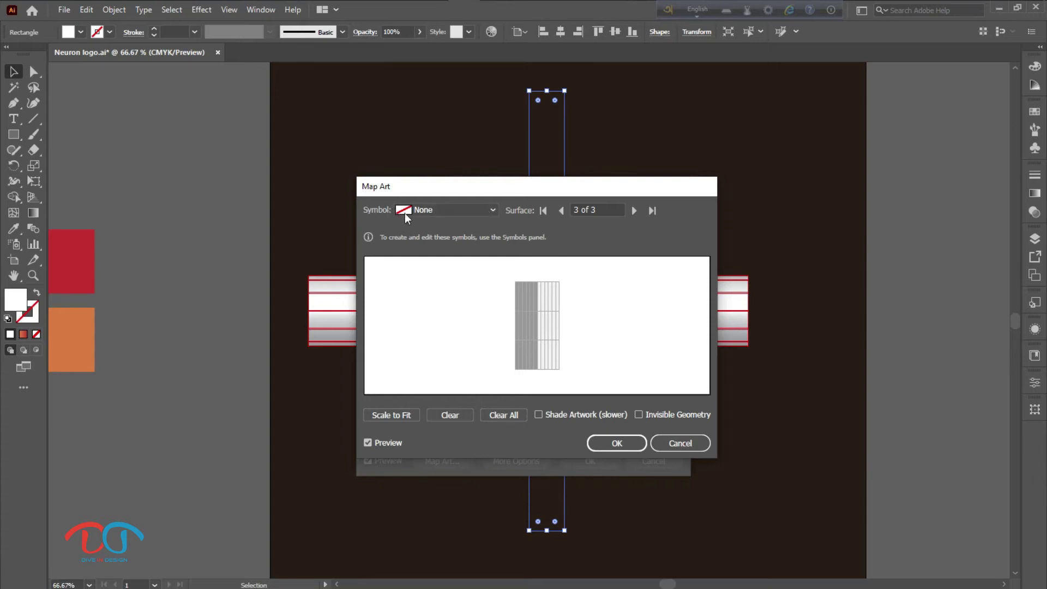
click(496, 210)
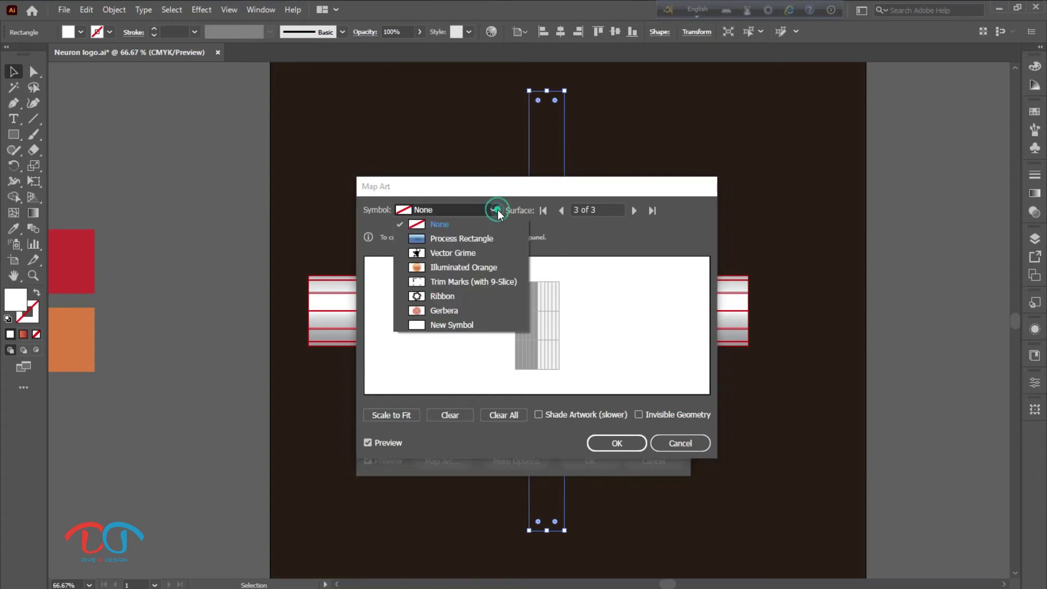
click(465, 324)
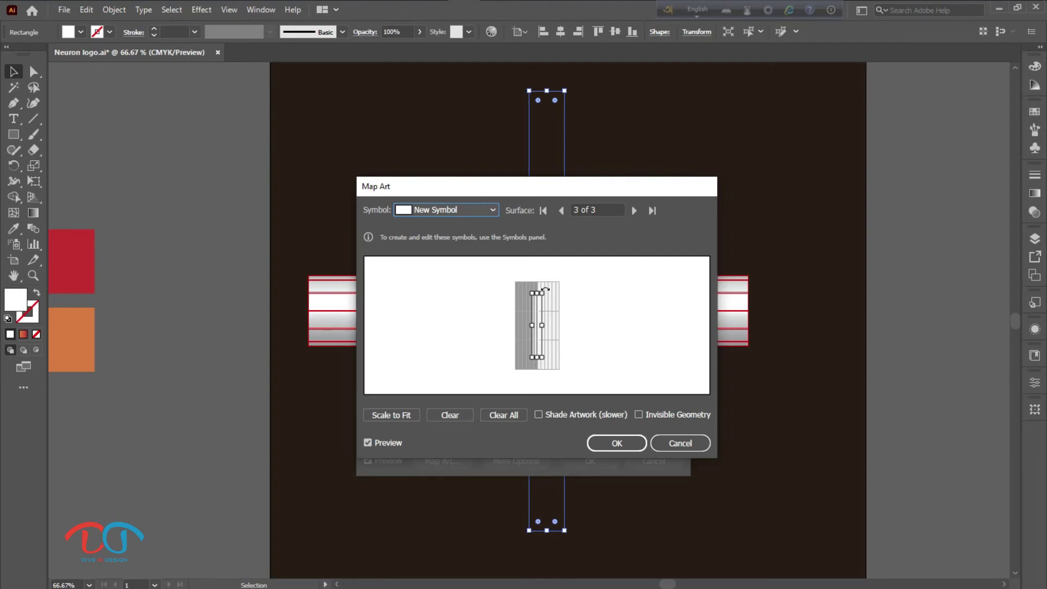
Step: Rotate the mapped strips diagonally across the surface, then apply the revolve effect with invisible geometry
click(545, 289)
drag(545, 287, 568, 313)
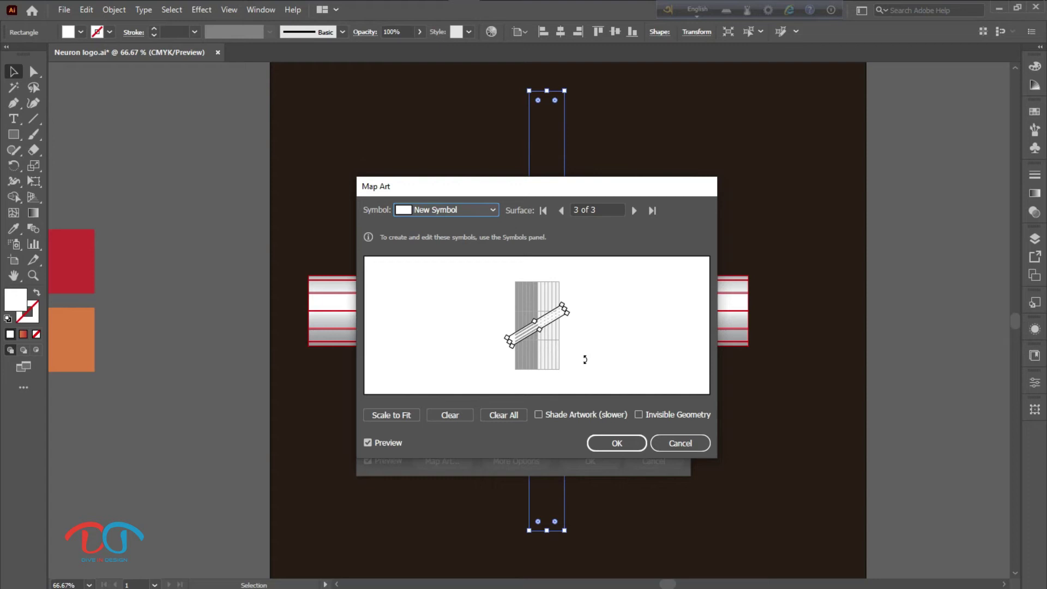
click(639, 414)
click(623, 443)
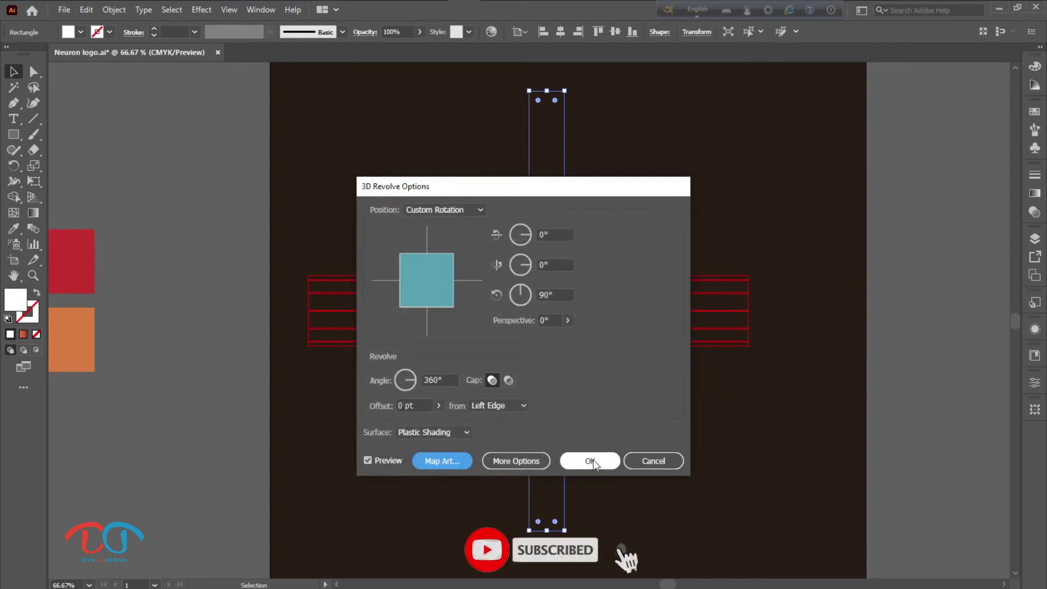
click(591, 462)
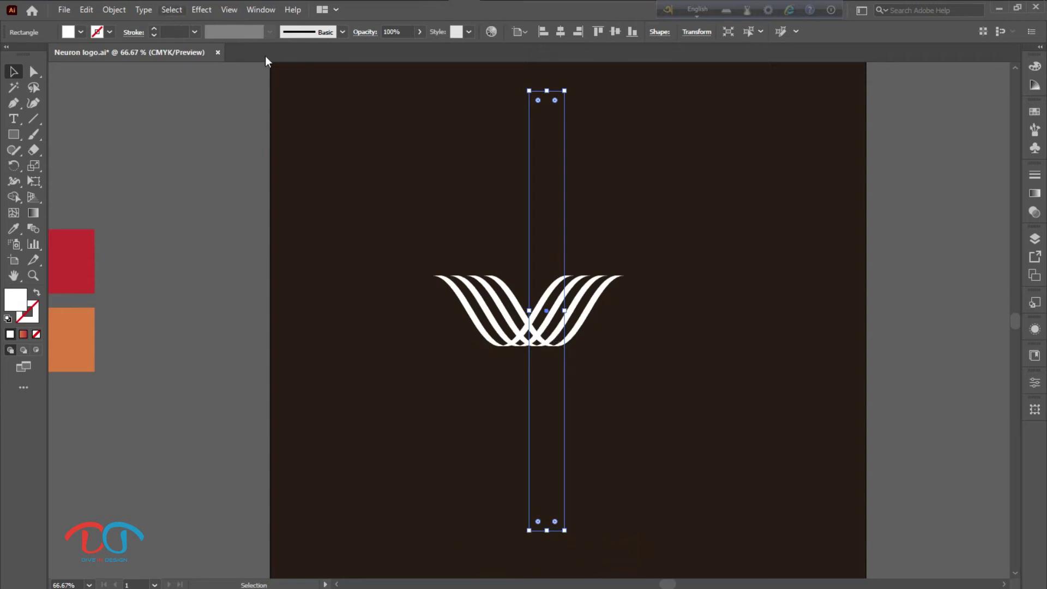
Step: Expand the appearance of the revolved strip artwork
click(112, 10)
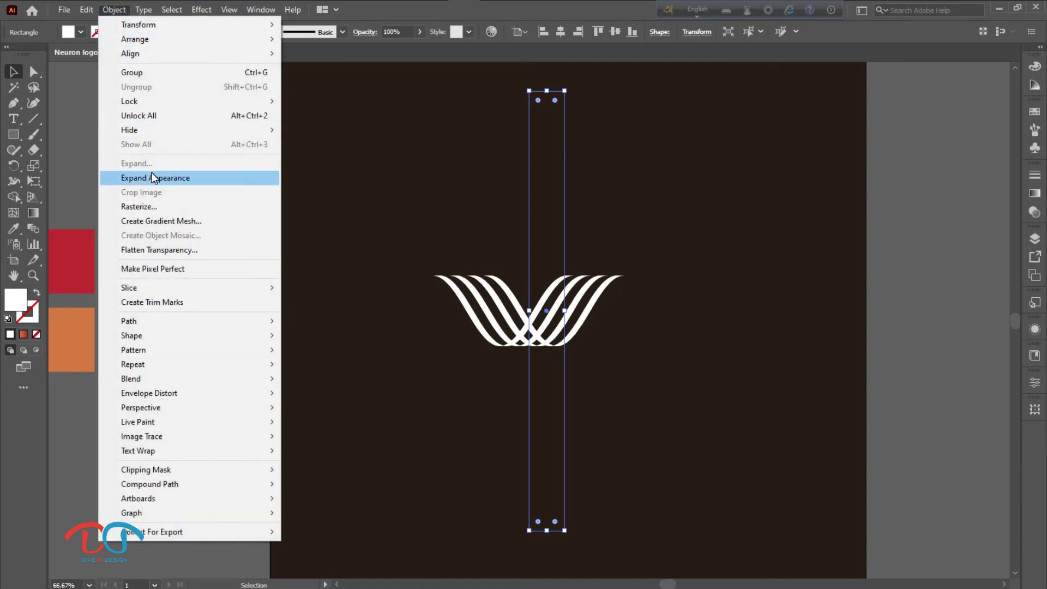
click(151, 175)
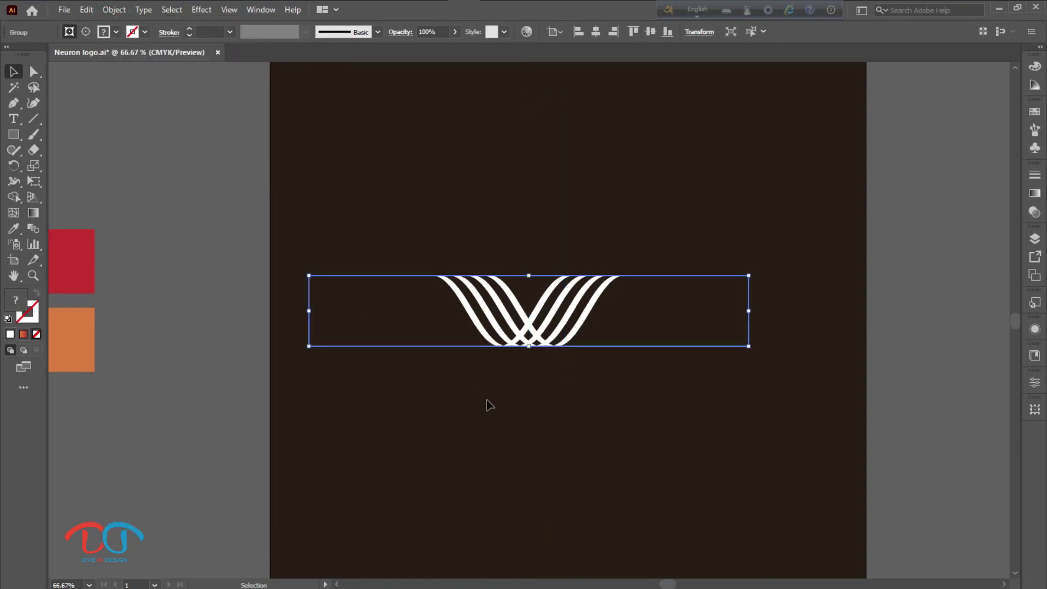
Step: Ungroup the expanded strip artwork twice to separate the two sets of curved strips
click(527, 393)
key(ctrl+plus)
key(ctrl+plus)
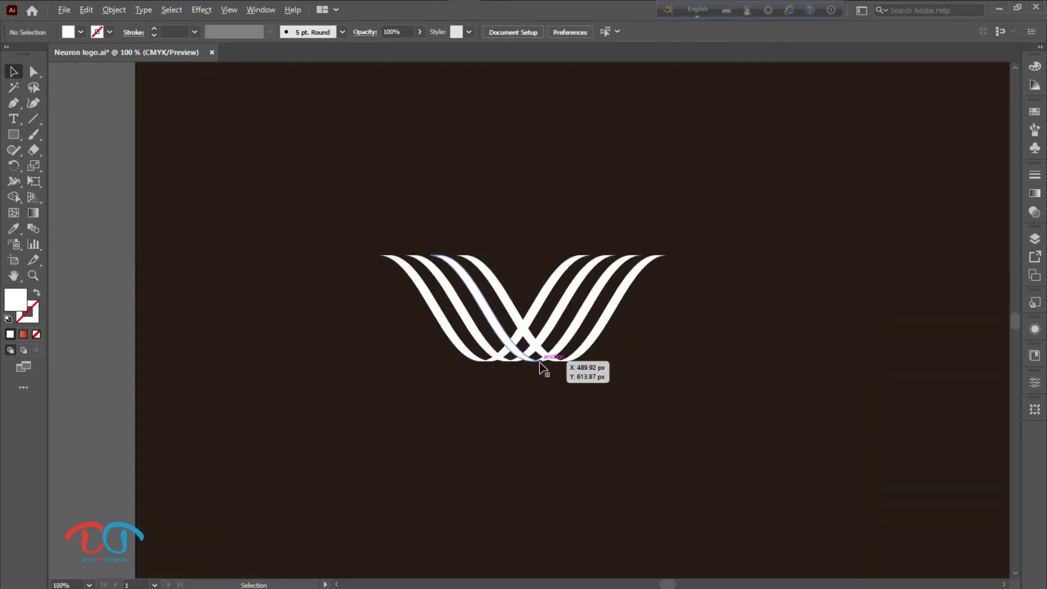
click(525, 332)
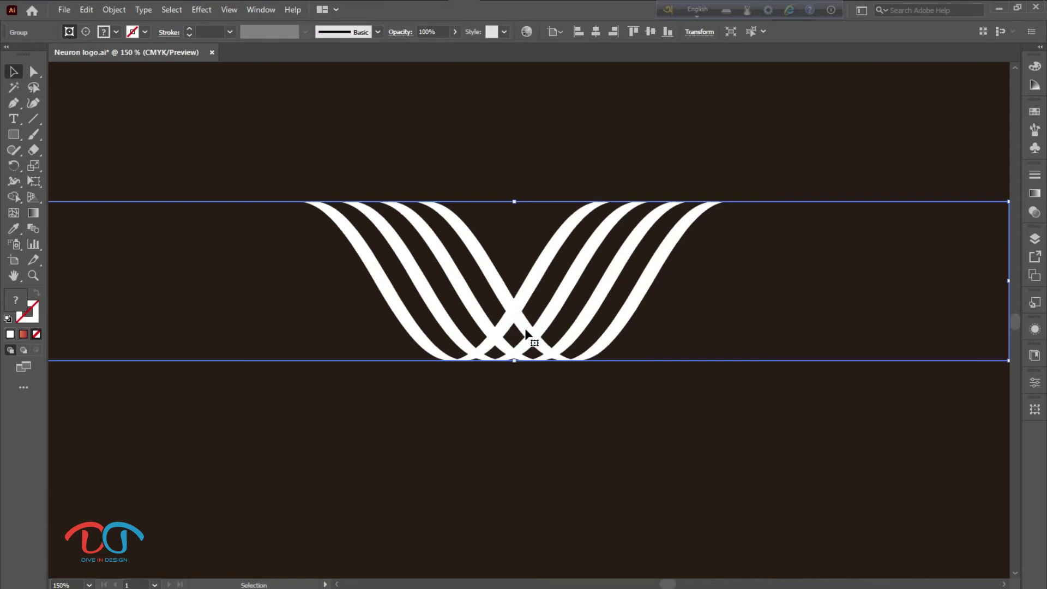
right_click(526, 331)
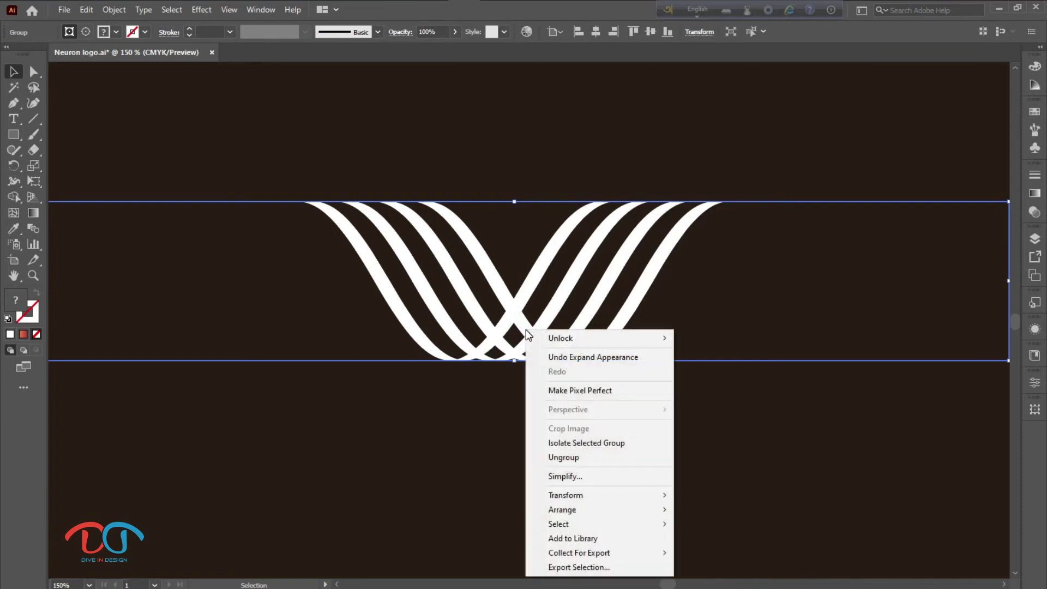
click(560, 460)
click(550, 438)
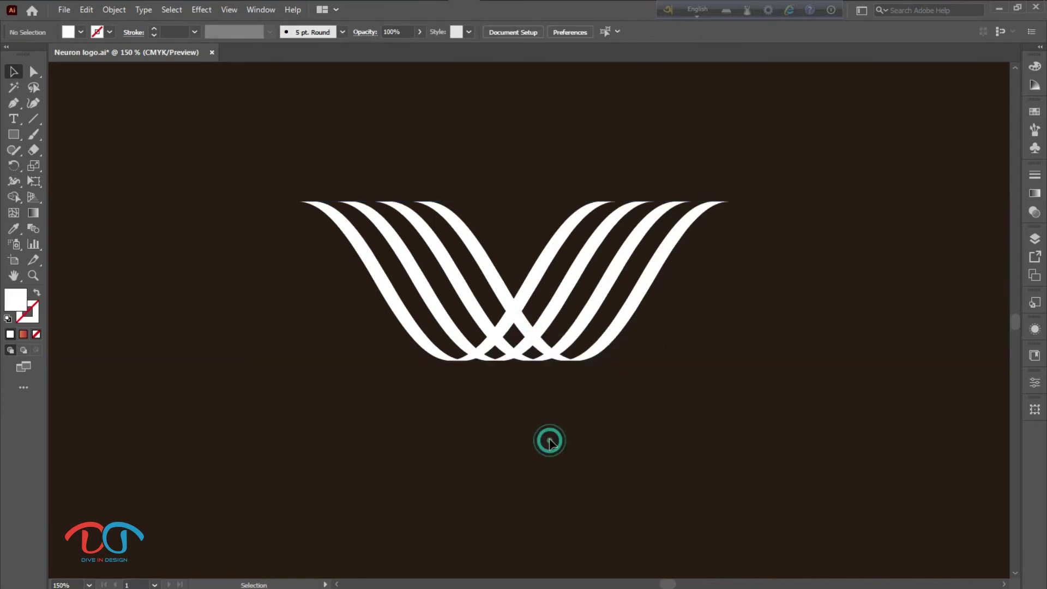
click(463, 340)
right_click(463, 339)
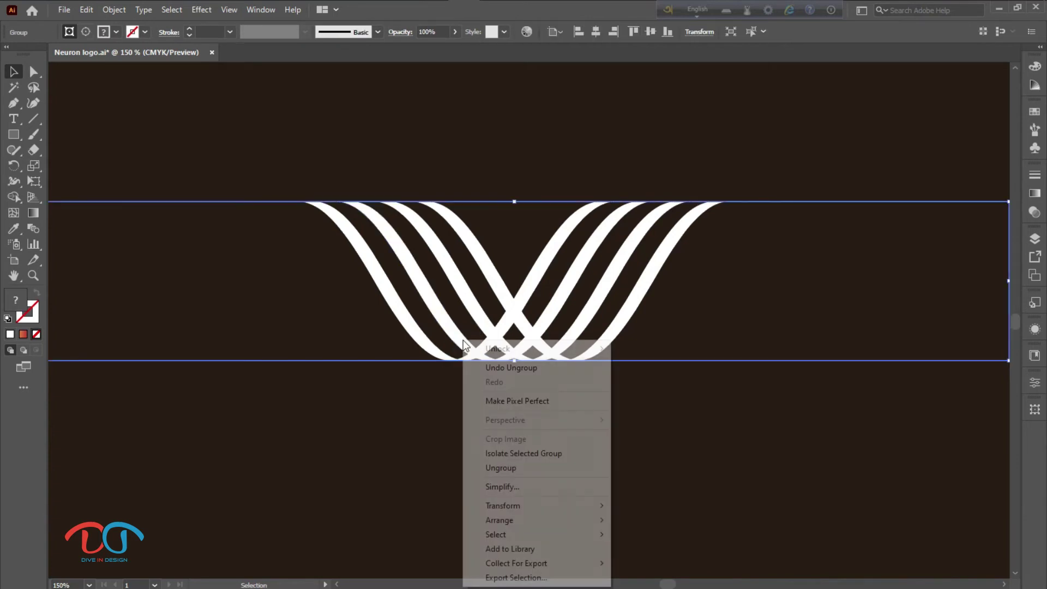
click(496, 468)
click(491, 456)
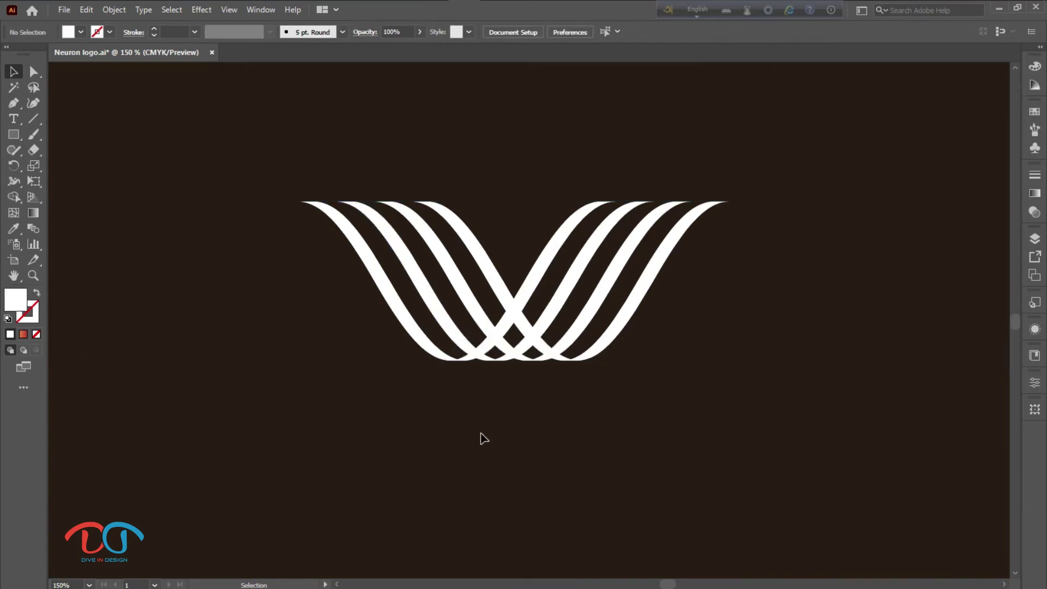
Step: Move the descending strip set horizontally to the far side of the ascending set so both form an arch
scroll(468, 431, down, 2)
scroll(474, 418, down, 1)
scroll(491, 407, down, 1)
scroll(510, 379, up, 2)
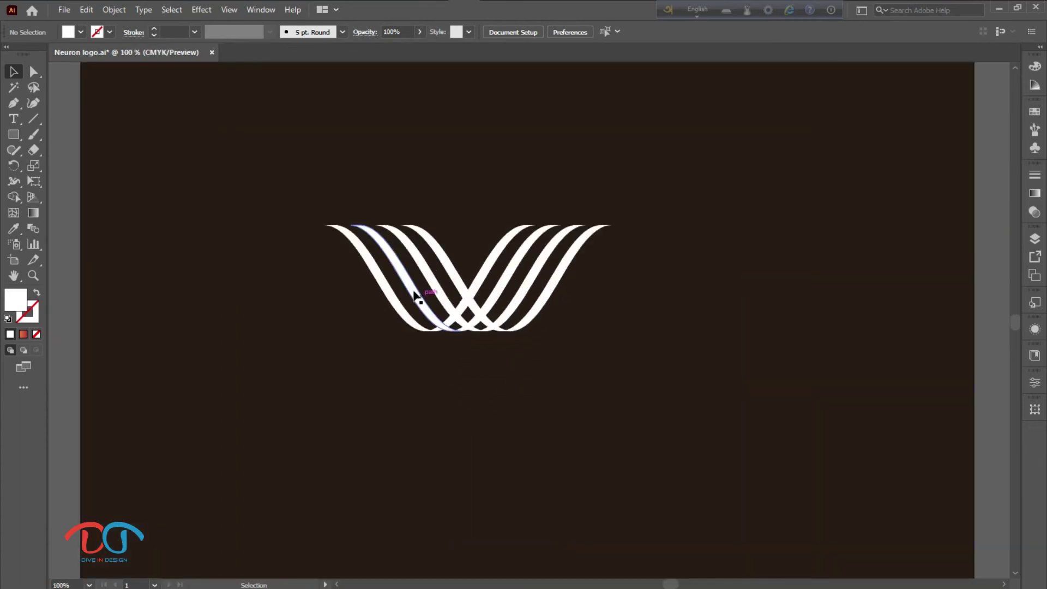
click(413, 295)
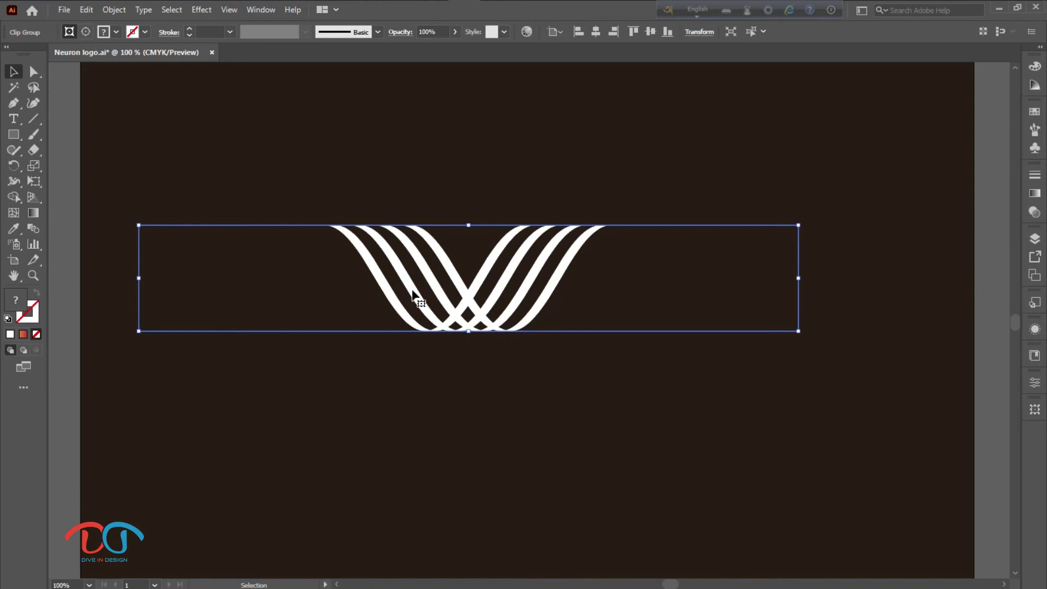
click(523, 371)
click(519, 301)
right_click(520, 300)
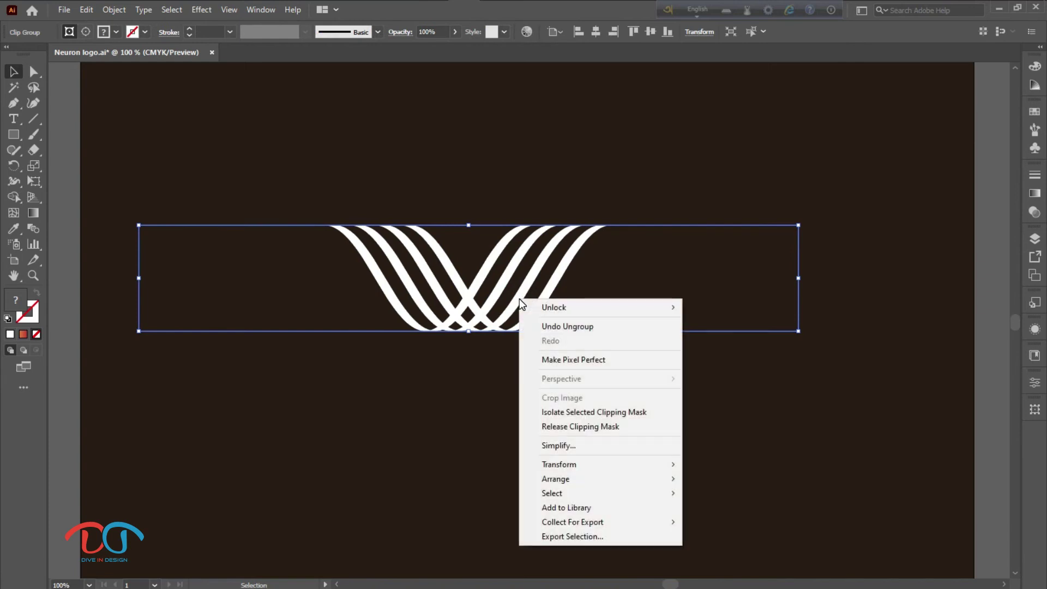
click(458, 397)
drag(420, 337, 615, 327)
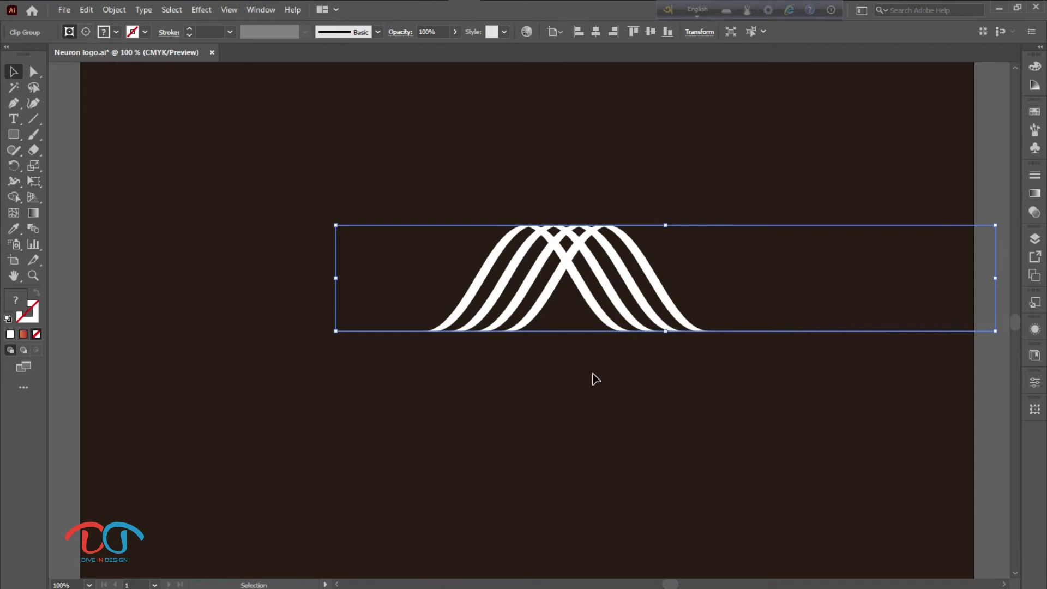
scroll(539, 371, right, 5)
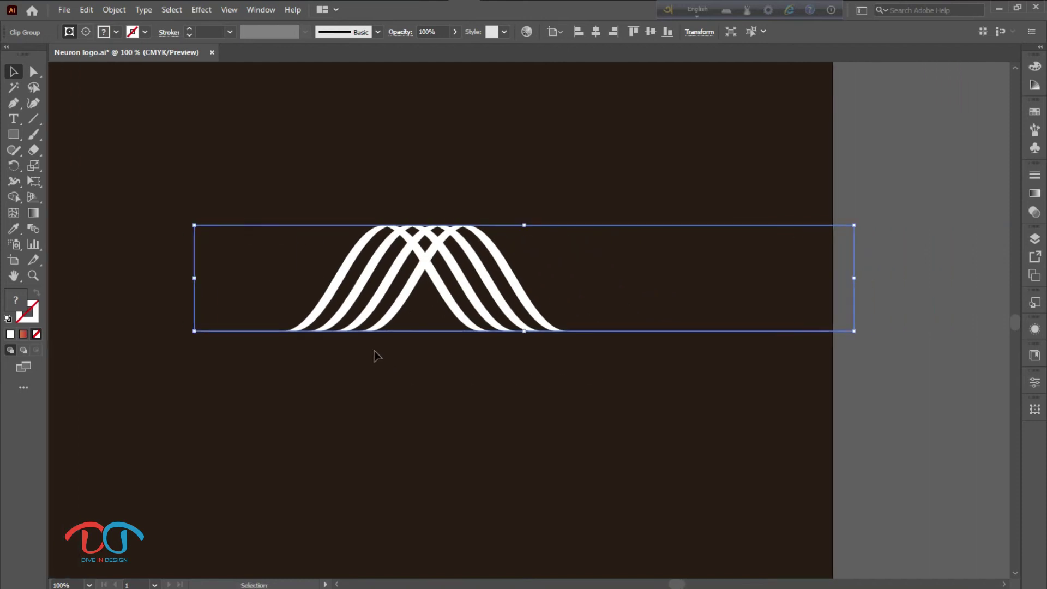
click(449, 428)
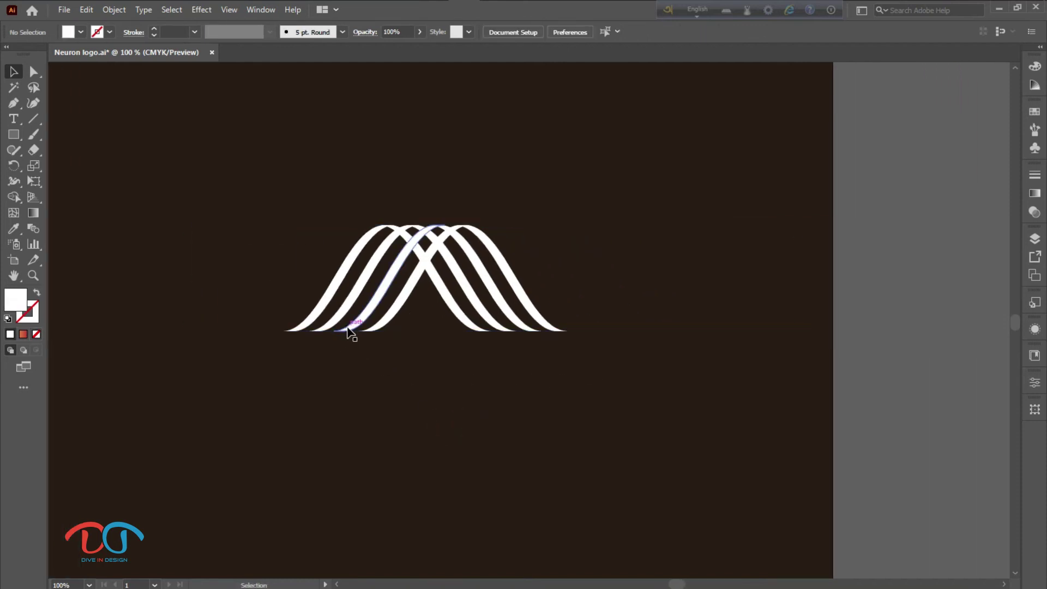
Step: Copy the ascending strip set about 238 px horizontally to turn the arch into an N-shaped wave
click(349, 330)
drag(349, 330, 546, 329)
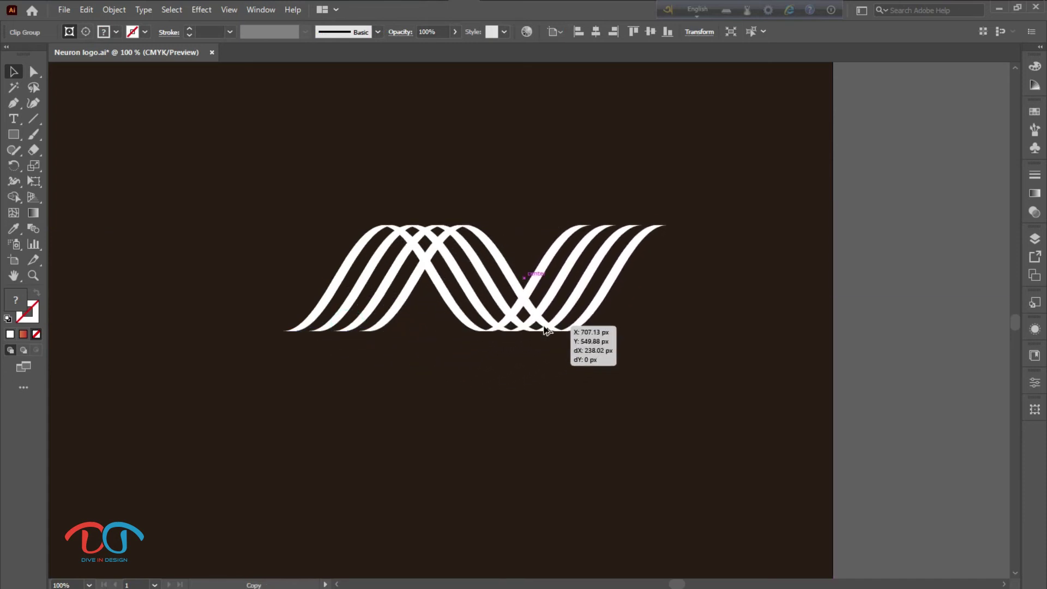
drag(545, 329, 545, 330)
click(545, 391)
scroll(622, 418, left, 3)
scroll(671, 427, left, 2)
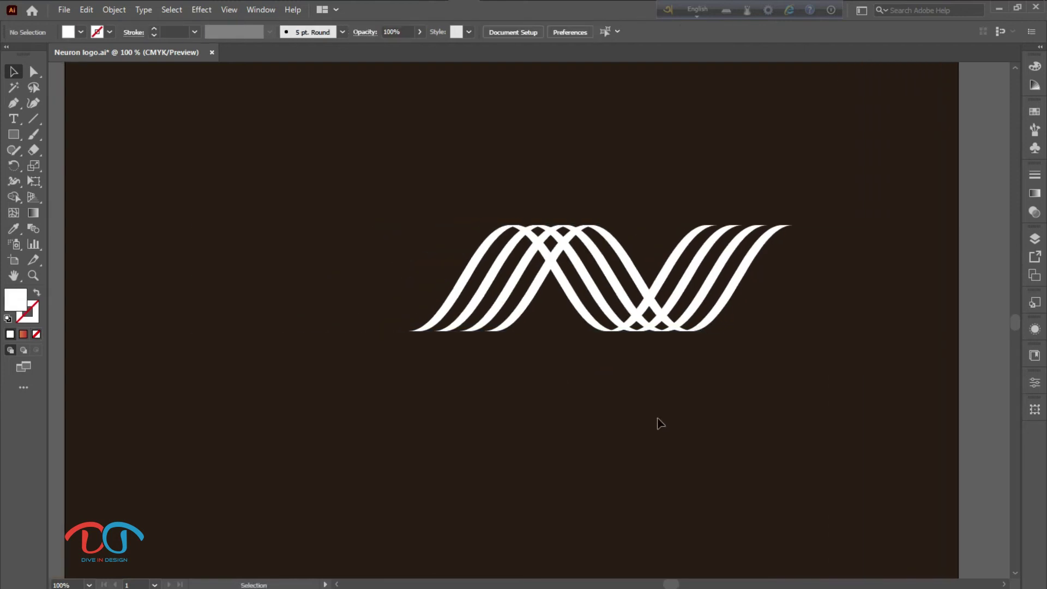
Step: Select the whole N-shaped wave and move it up and to the left on the artboard
scroll(568, 409, down, 1)
scroll(529, 398, right, 4)
click(502, 386)
click(555, 401)
click(571, 377)
drag(584, 373, 446, 277)
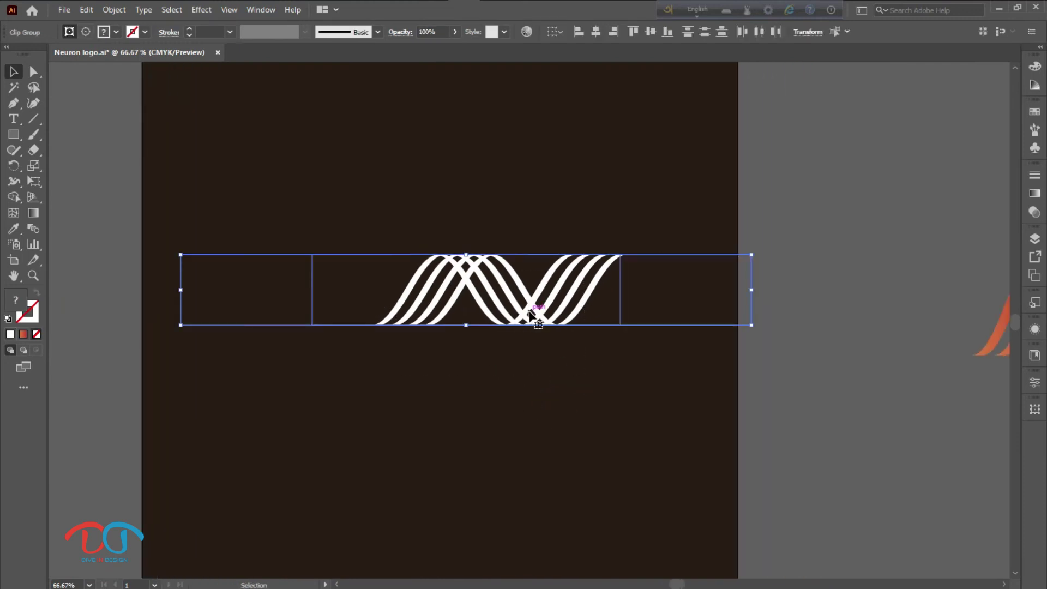
drag(531, 314, 405, 263)
scroll(453, 328, left, 3)
scroll(486, 365, up, 2)
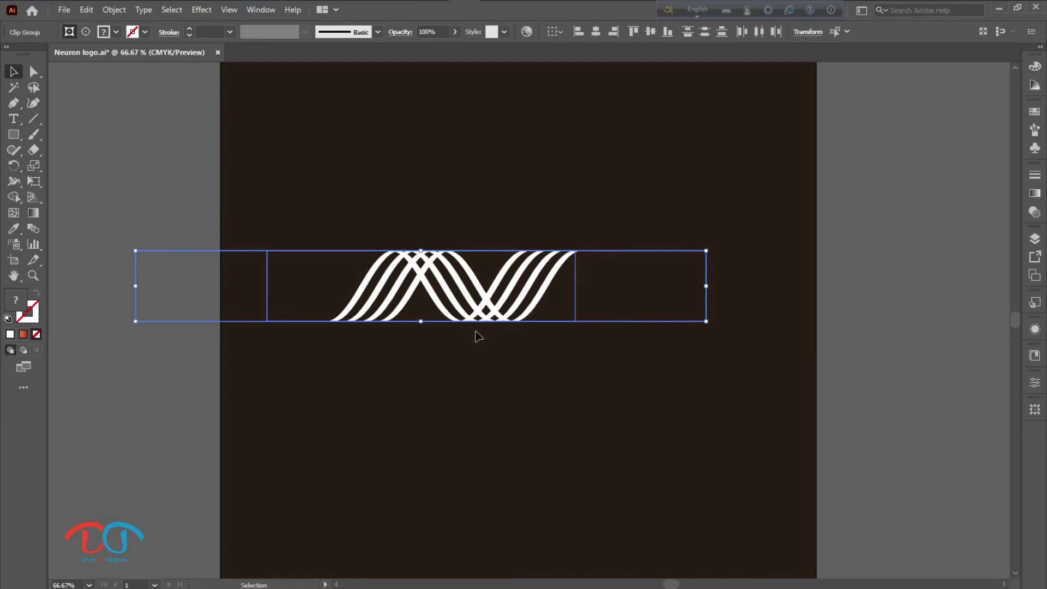
Step: Place a copy of the N-shaped wave, rotated 270°, near the artboard's right edge beside the original
drag(474, 319, 495, 453)
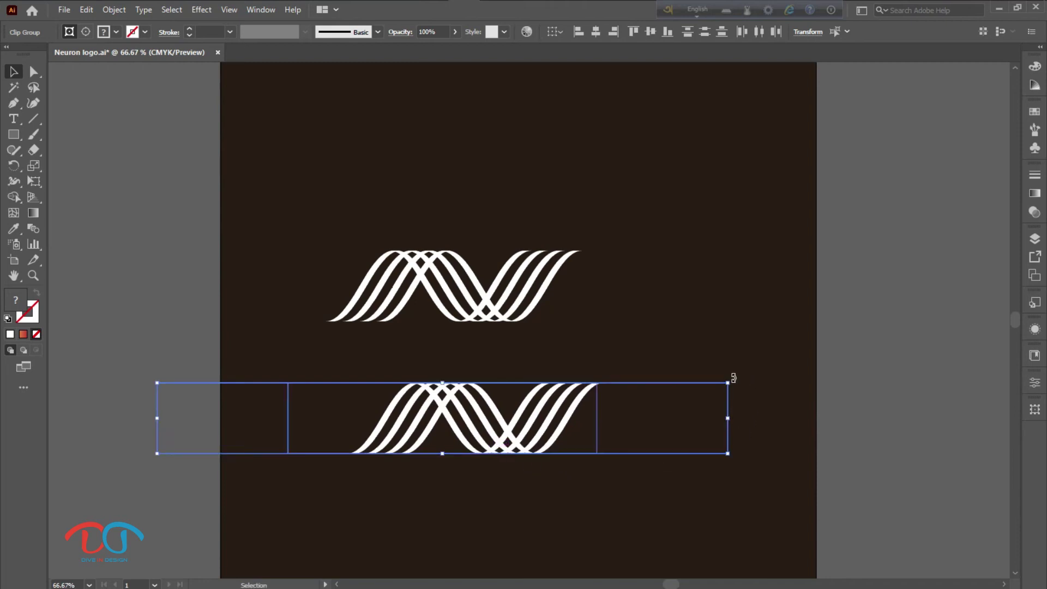
drag(734, 378, 501, 523)
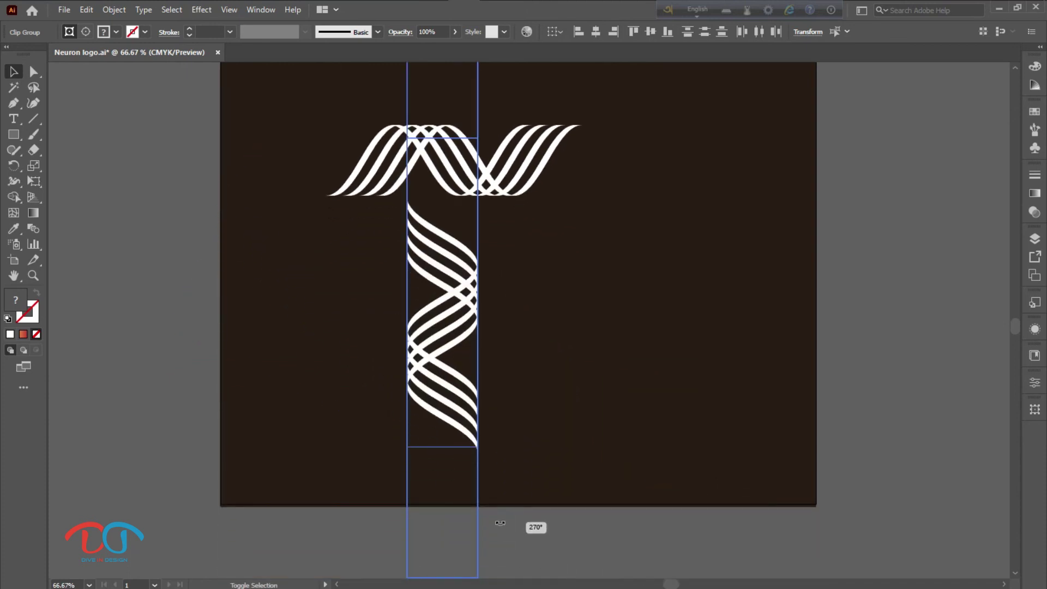
drag(501, 523, 501, 524)
scroll(516, 524, up, 4)
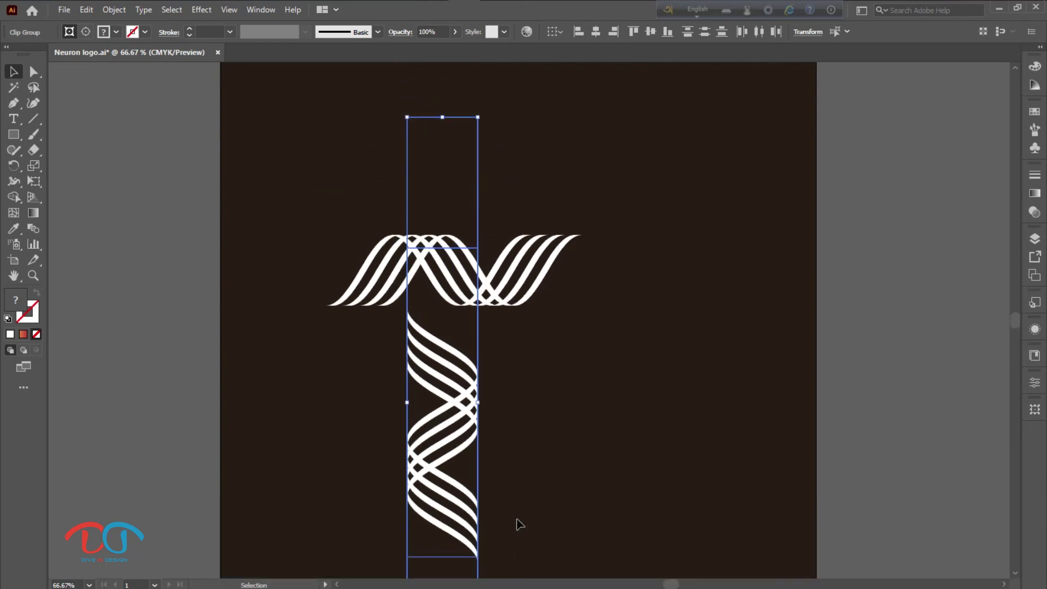
drag(465, 449, 721, 300)
click(583, 498)
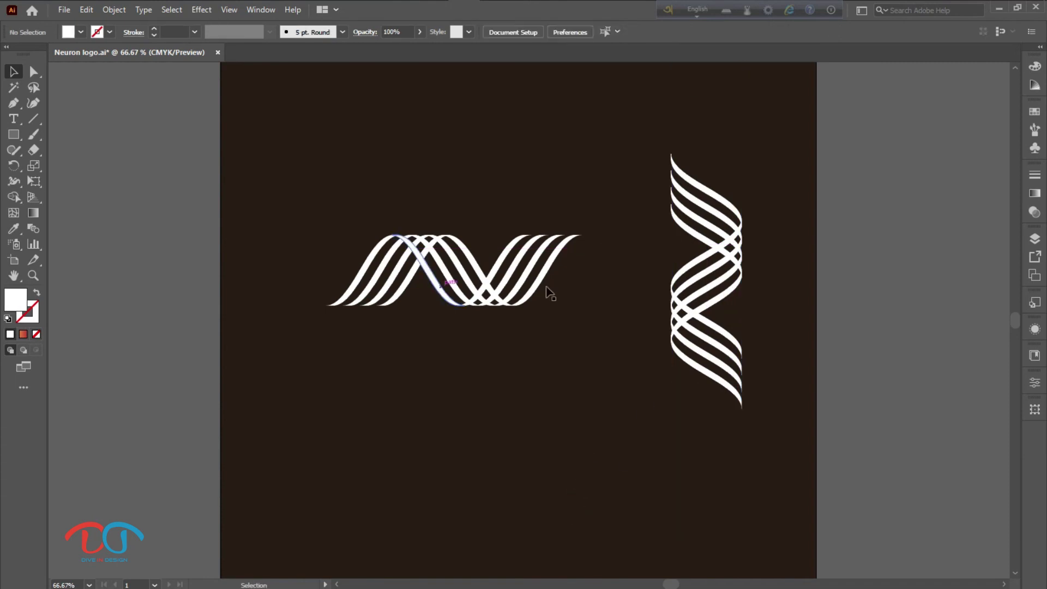
scroll(505, 425, left, 3)
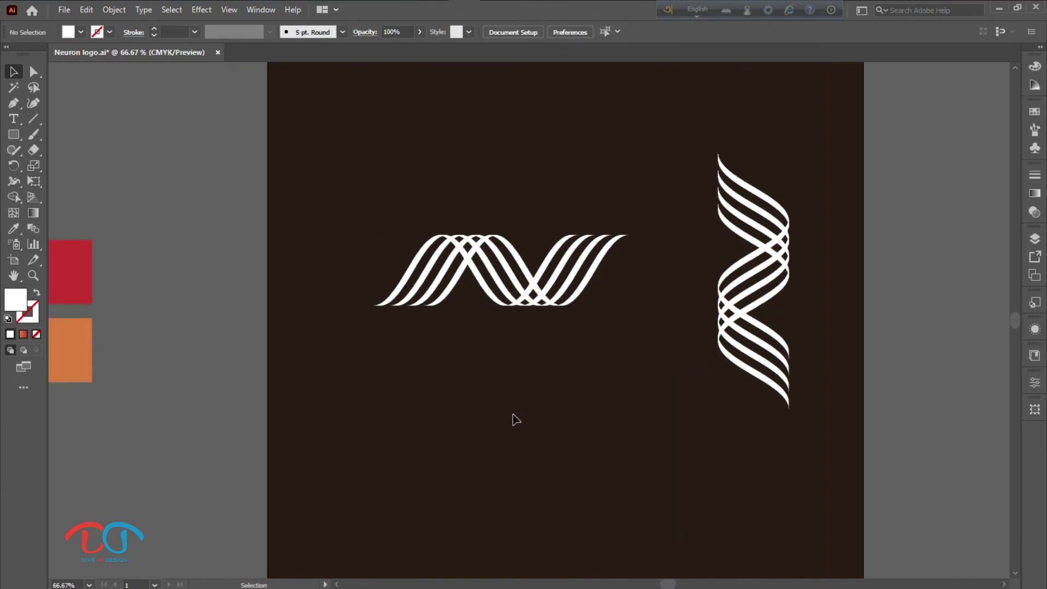
Step: Move the red and orange color squares together closer to the artboard's left edge
scroll(535, 374, right, 5)
scroll(536, 374, up, 2)
alt+scroll(532, 381, up, 3)
alt+scroll(532, 381, down, 1)
alt+scroll(533, 386, down, 1)
alt+scroll(533, 386, down, 1)
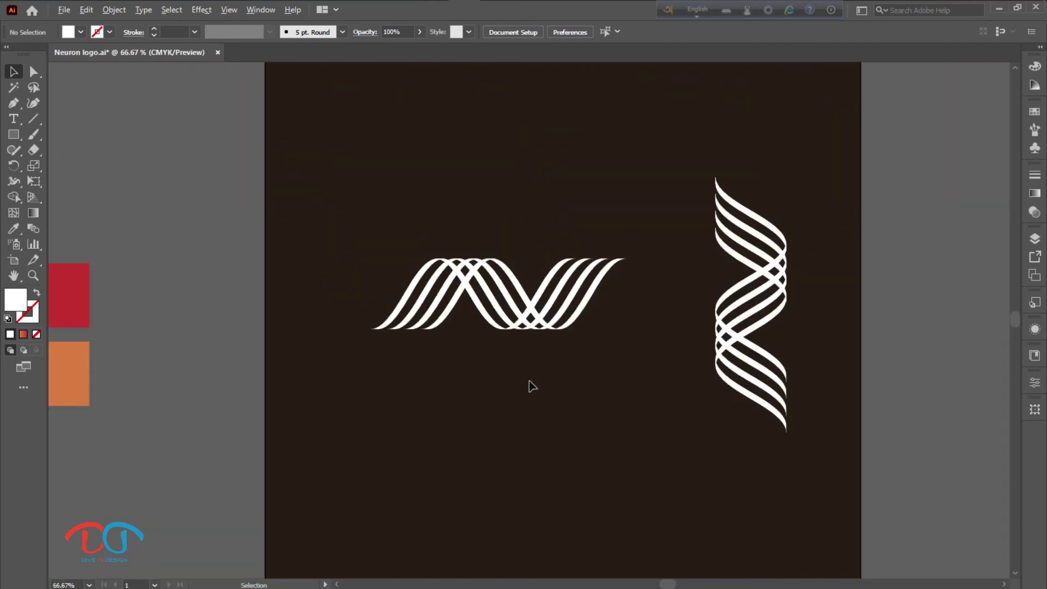
scroll(162, 361, left, 2)
drag(180, 428, 88, 255)
drag(96, 309, 218, 322)
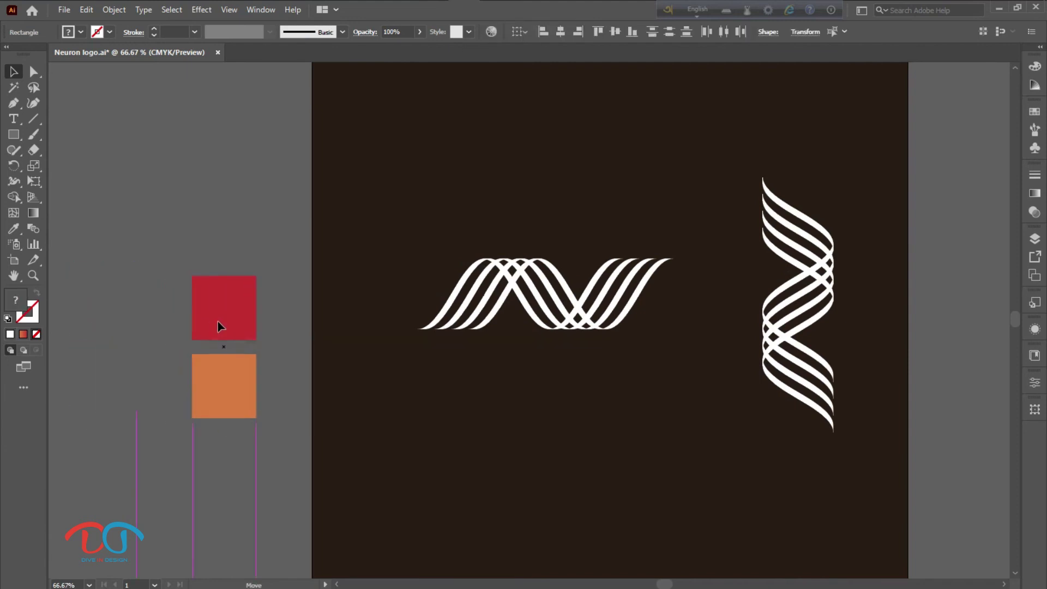
Step: Release the clipping mask on the rightmost ascending strips of the horizontal wave
scroll(612, 351, right, 3)
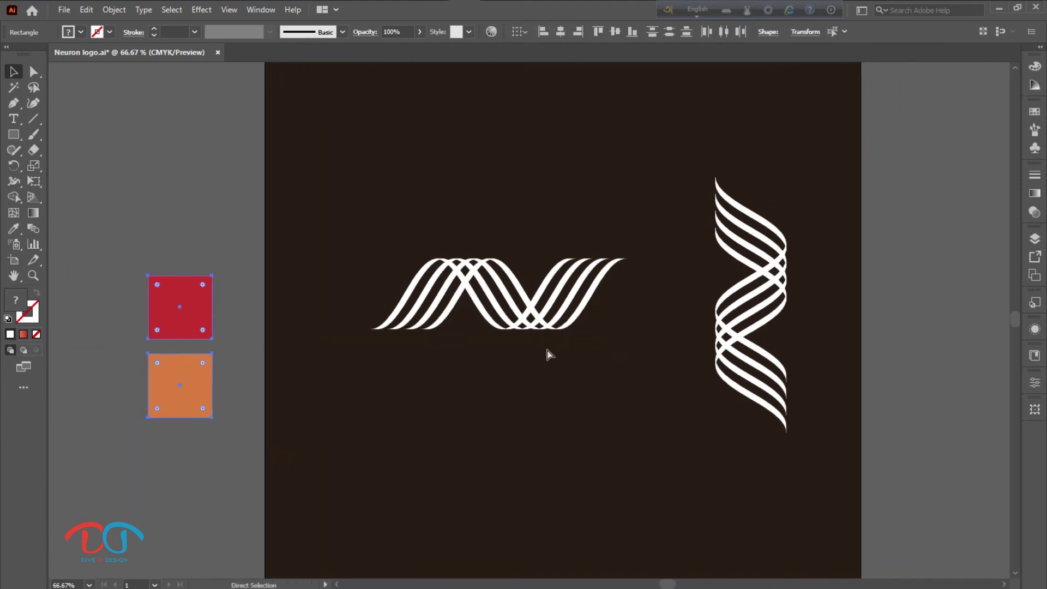
scroll(535, 345, up, 1)
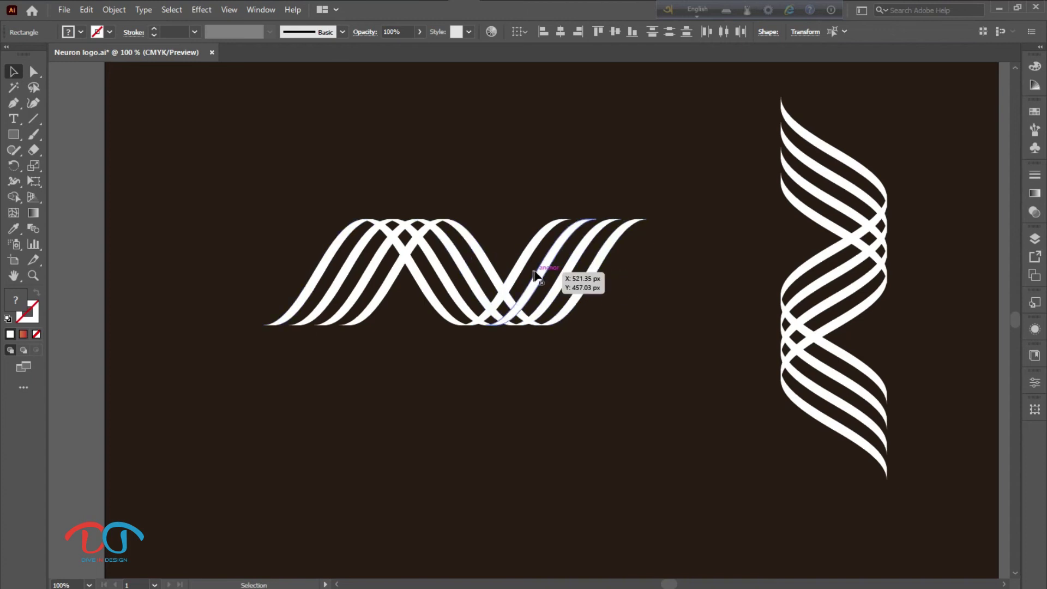
click(557, 283)
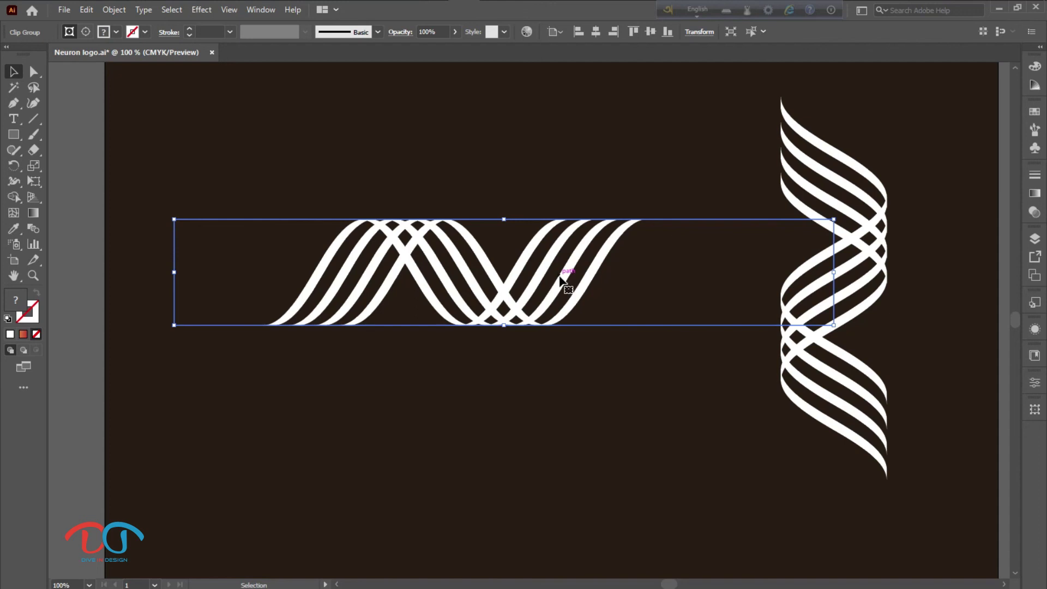
right_click(560, 277)
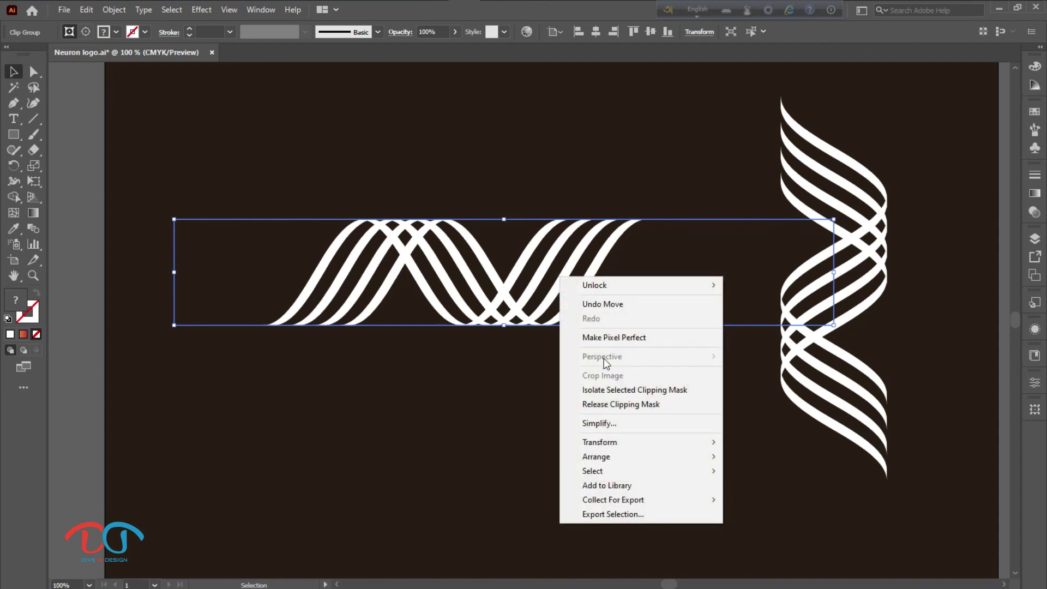
click(618, 398)
click(617, 398)
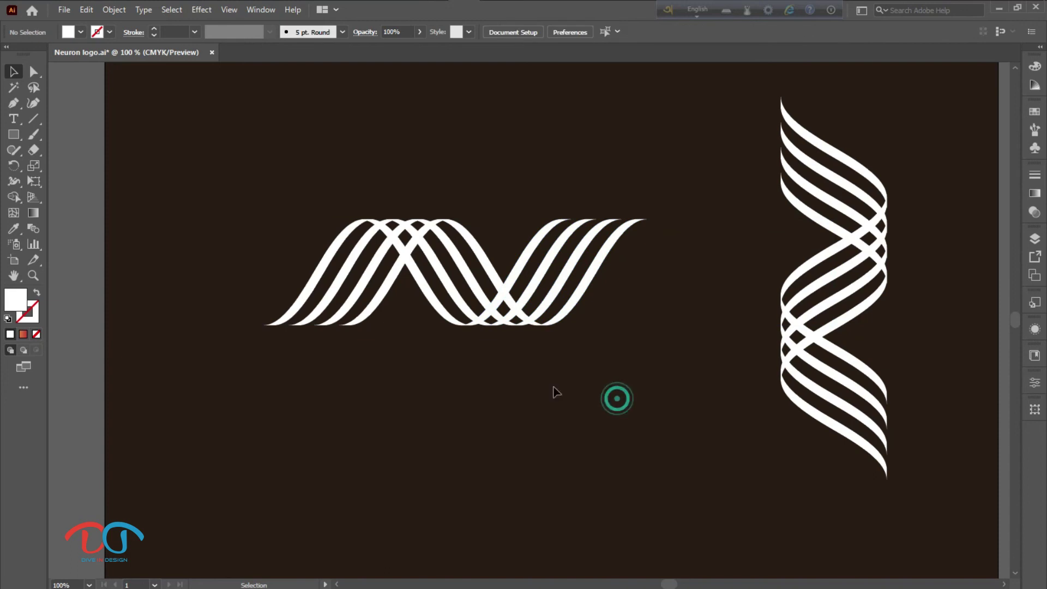
Step: Release the clipping masks on the middle descending and left ascending strips of the horizontal wave
click(432, 302)
right_click(433, 305)
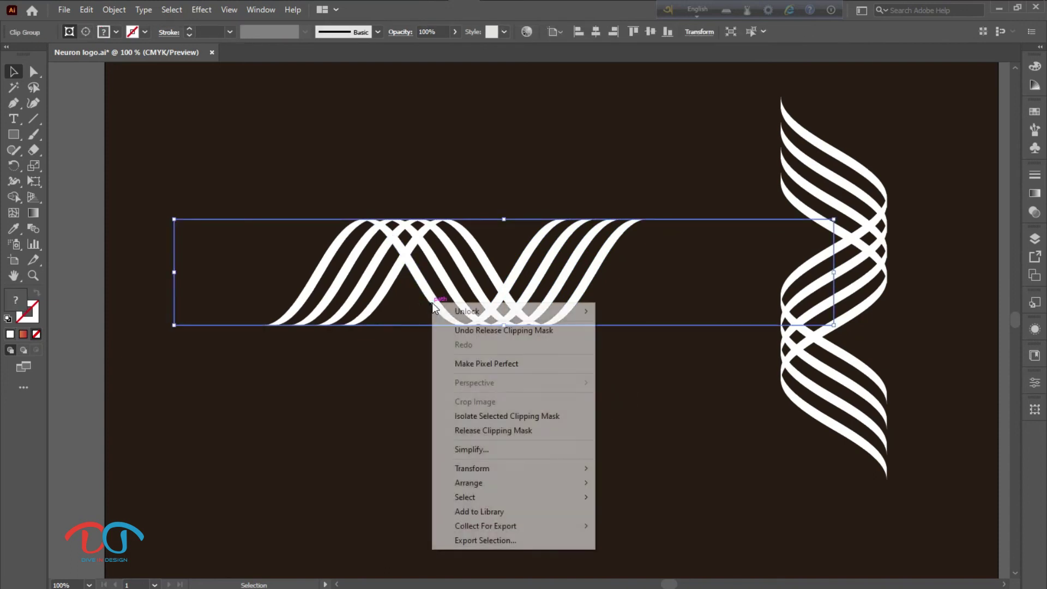
click(475, 433)
click(474, 432)
click(365, 321)
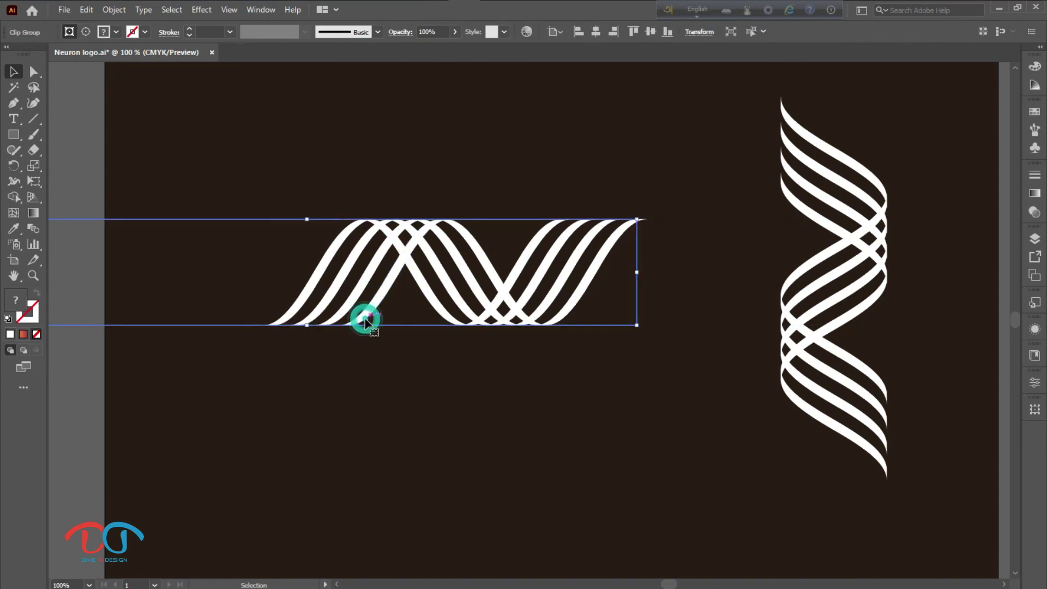
right_click(366, 320)
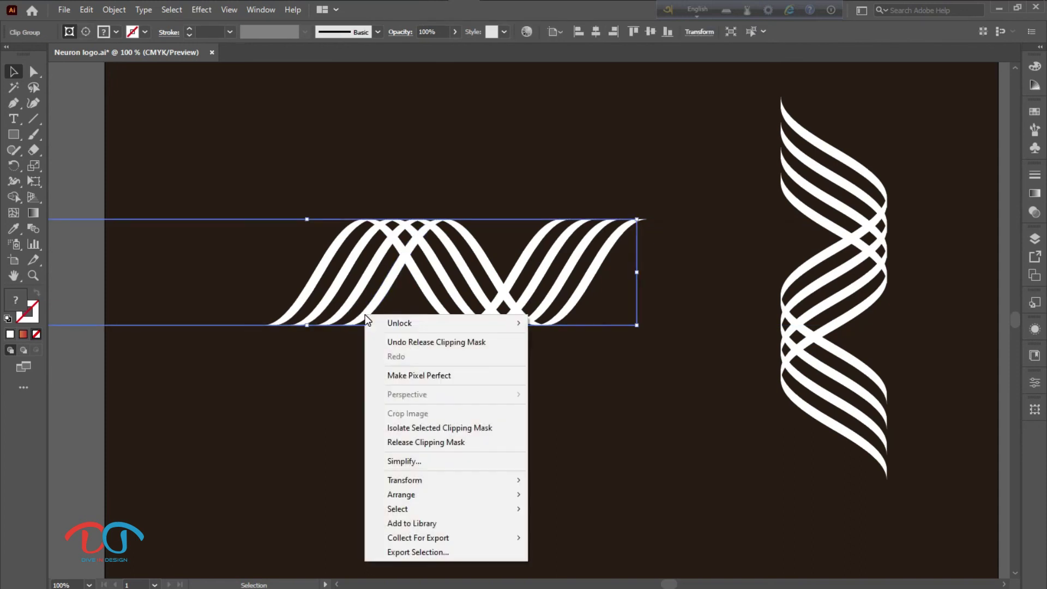
click(415, 439)
click(479, 448)
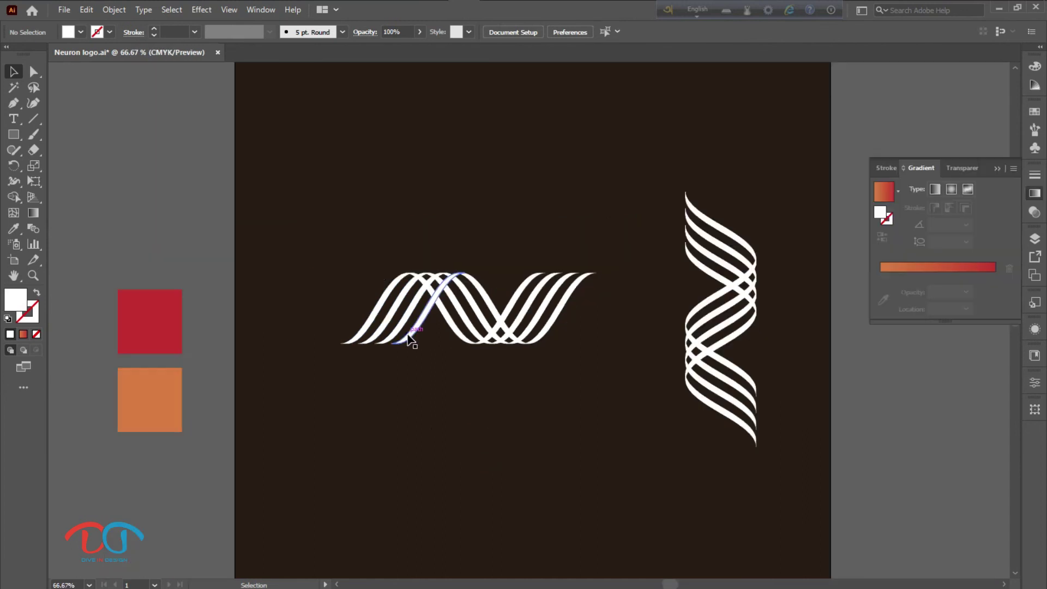
Step: Fill the left ascending strips of the horizontal wave with the orange-to-red linear gradient at 0°
click(408, 335)
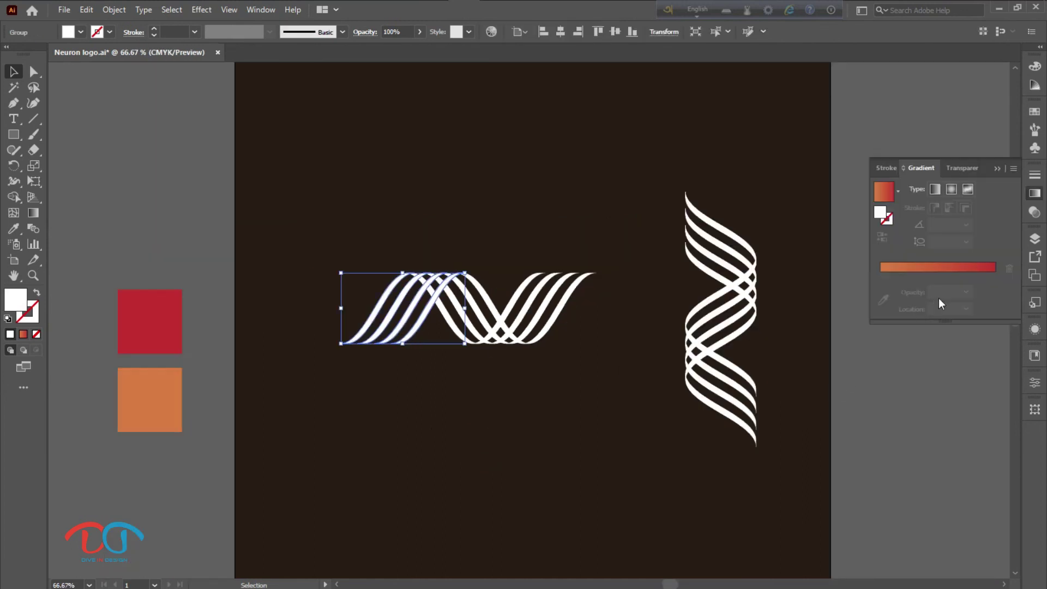
click(941, 269)
click(474, 460)
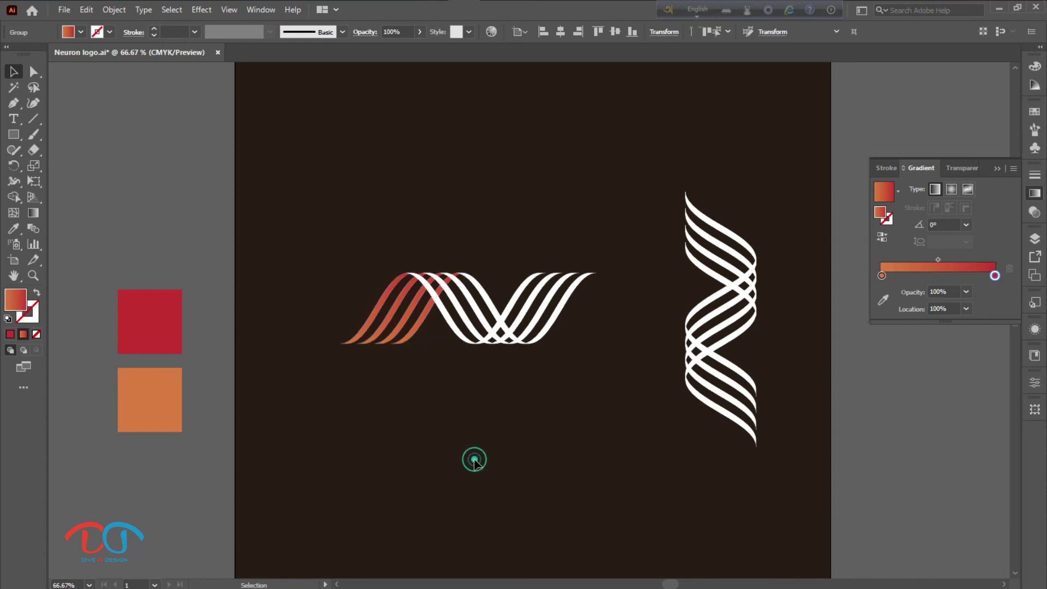
Step: Fill the middle descending and right ascending strips of the horizontal wave with the orange-to-red linear gradient at 0°
click(464, 336)
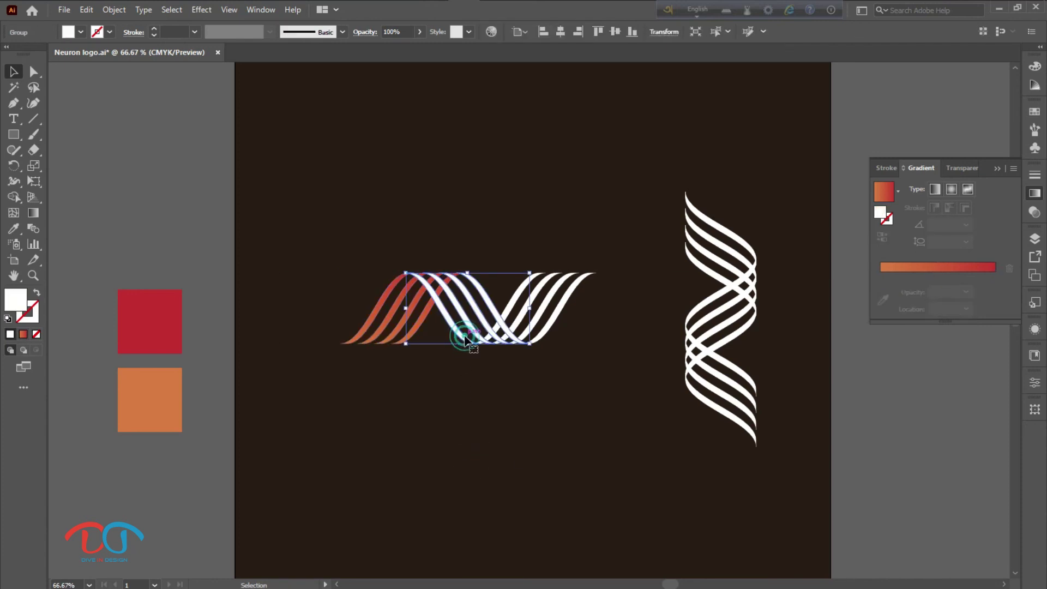
click(938, 270)
click(576, 430)
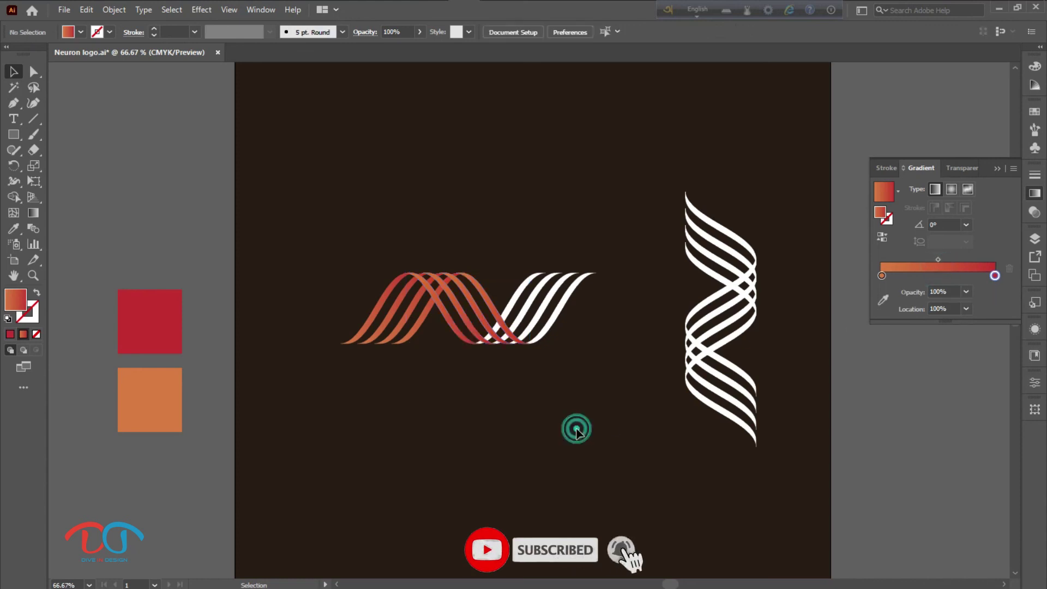
click(558, 315)
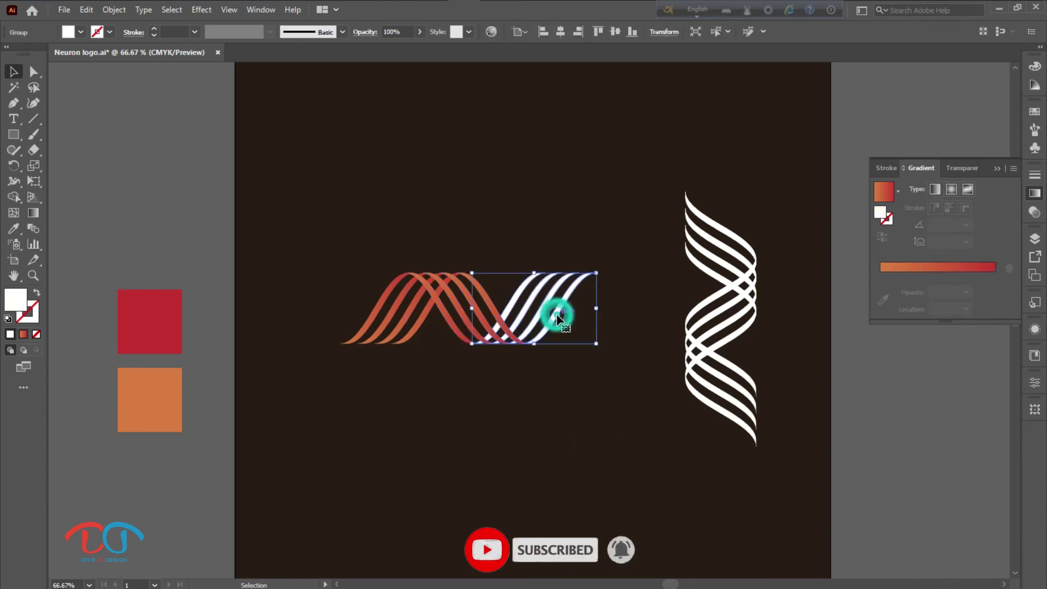
click(930, 268)
click(597, 451)
Step: Group all the gradient-filled strips of the horizontal wave into one object
click(552, 439)
drag(561, 402, 339, 269)
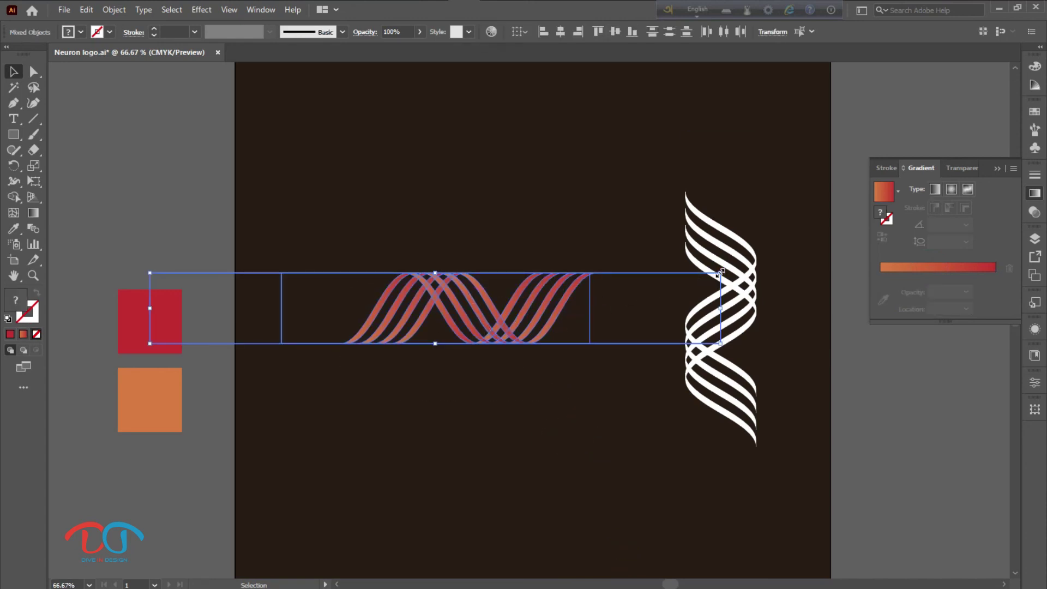
right_click(470, 339)
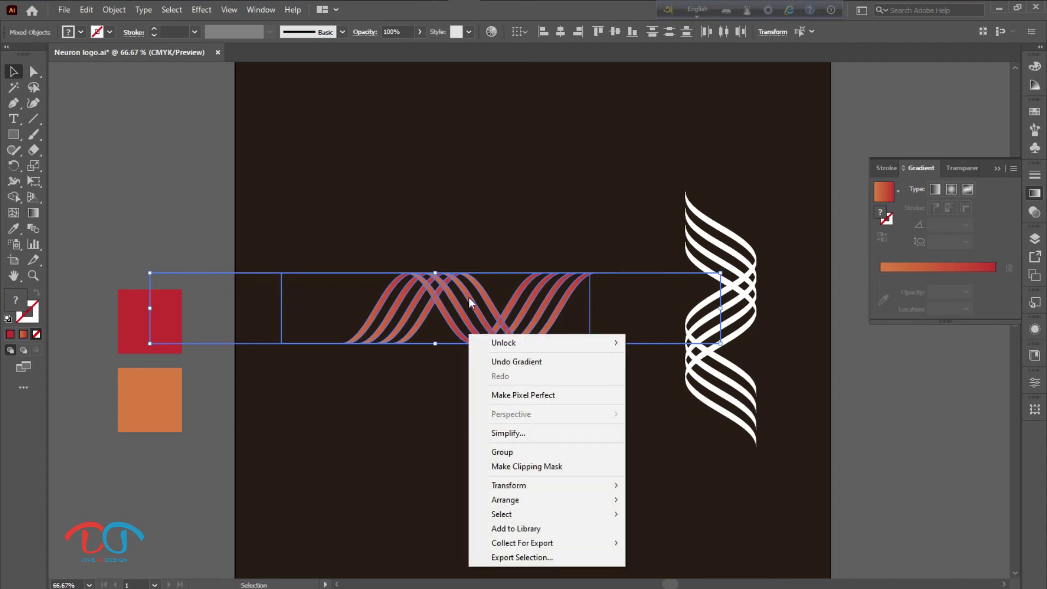
click(518, 452)
click(508, 495)
click(515, 435)
Step: Enlarge the grouped gradient wave proportionally and move it into the upper part of the artboard, beside the vertical white artwork
drag(557, 394, 401, 336)
mouse_move(489, 316)
mouse_down()
mouse_move(496, 306)
mouse_move(497, 334)
mouse_up()
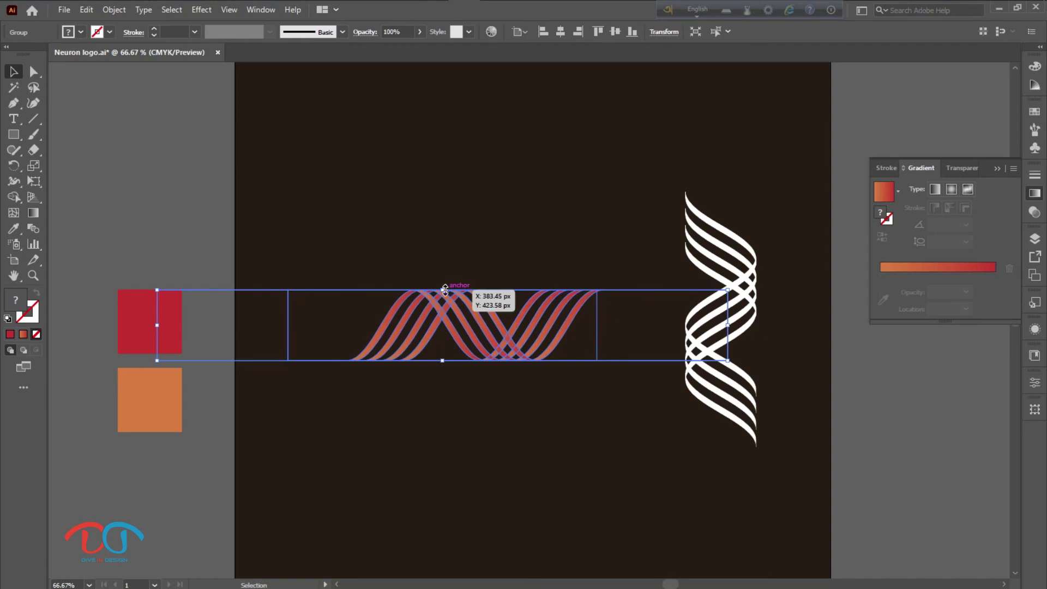
drag(444, 290, 444, 271)
drag(483, 333, 470, 267)
click(468, 406)
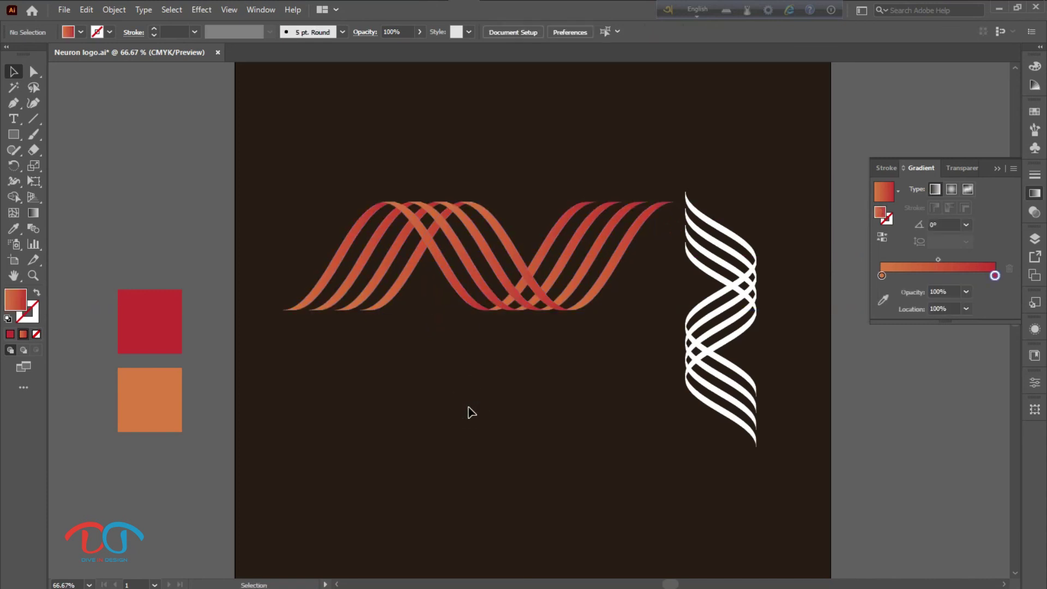